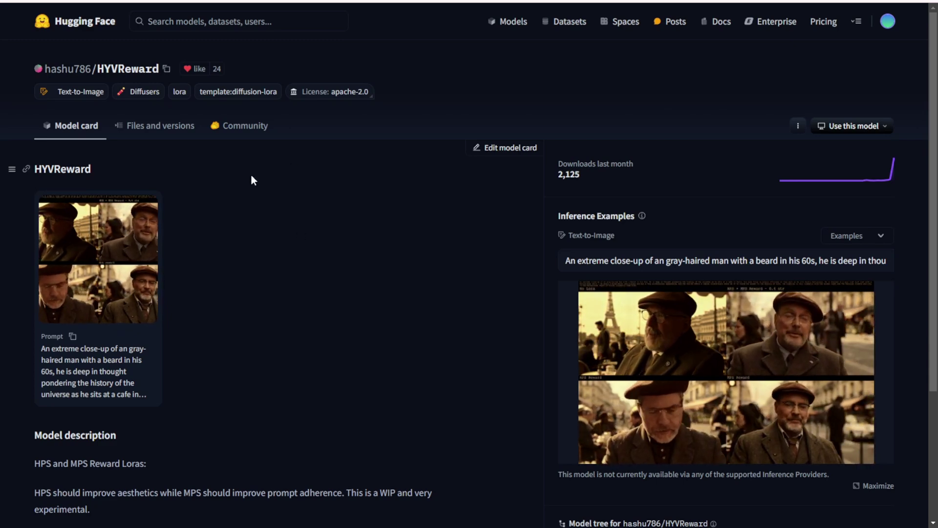
# Enlarge the example comparison image on the HYVReward model card and close it after viewing
pyautogui.scroll(-1, 274, 201)
pyautogui.scroll(-2, 274, 201)
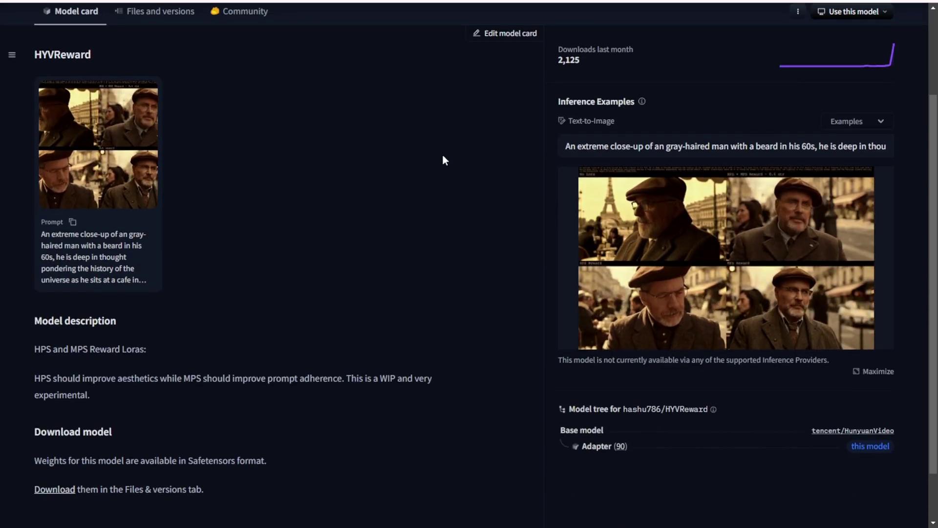
pyautogui.click(623, 299)
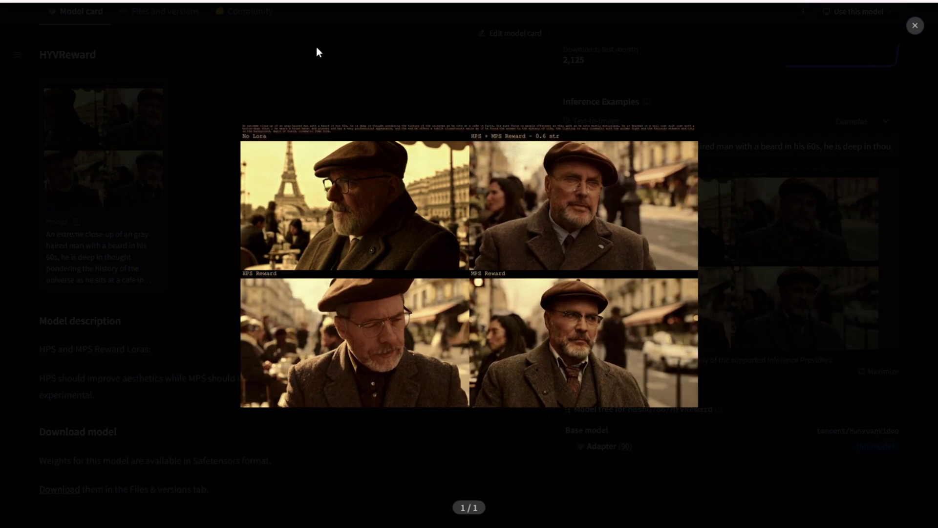
pyautogui.click(363, 468)
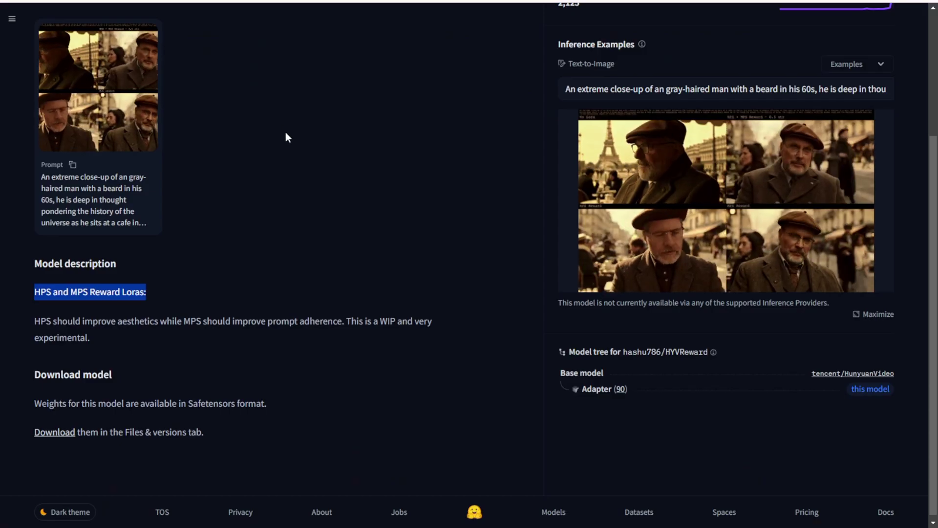
# Review the HYVReward model description and download notes, then open the repository's file list
pyautogui.scroll(3, 287, 161)
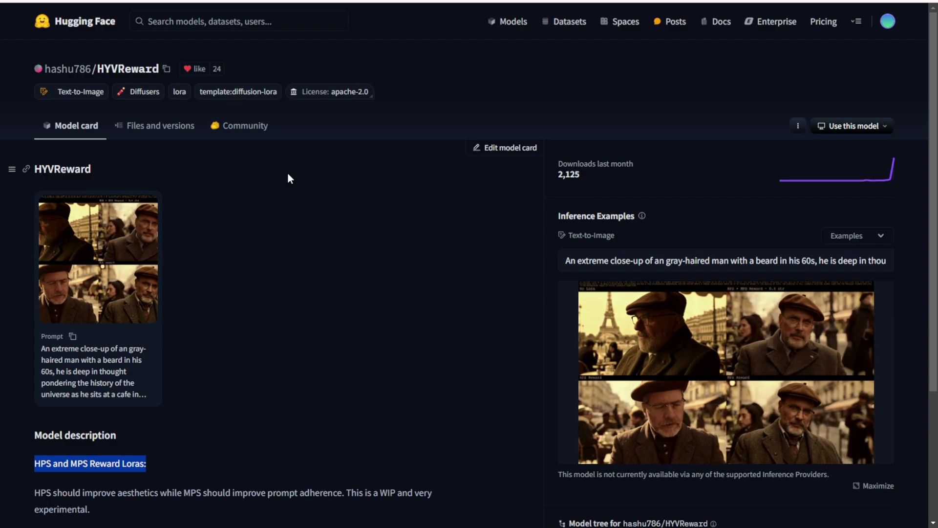
pyautogui.scroll(-3, 247, 352)
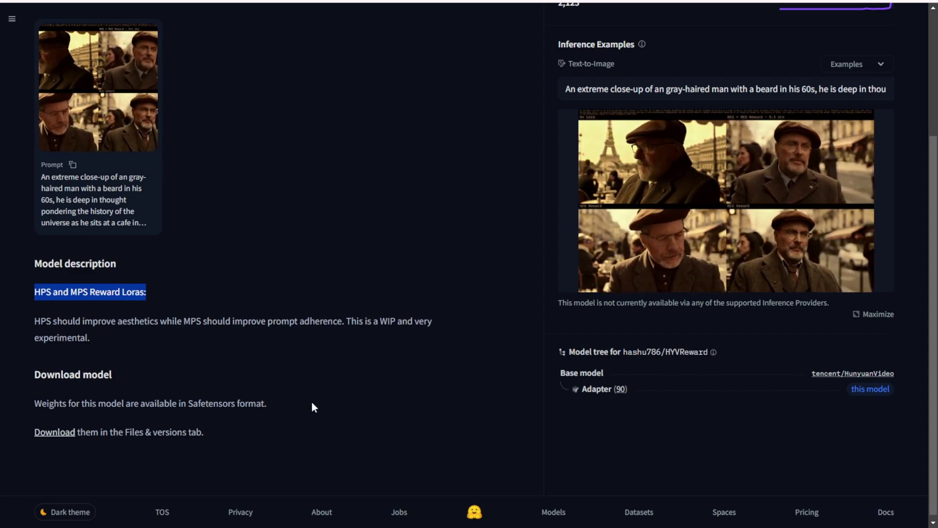
pyautogui.scroll(3, 330, 246)
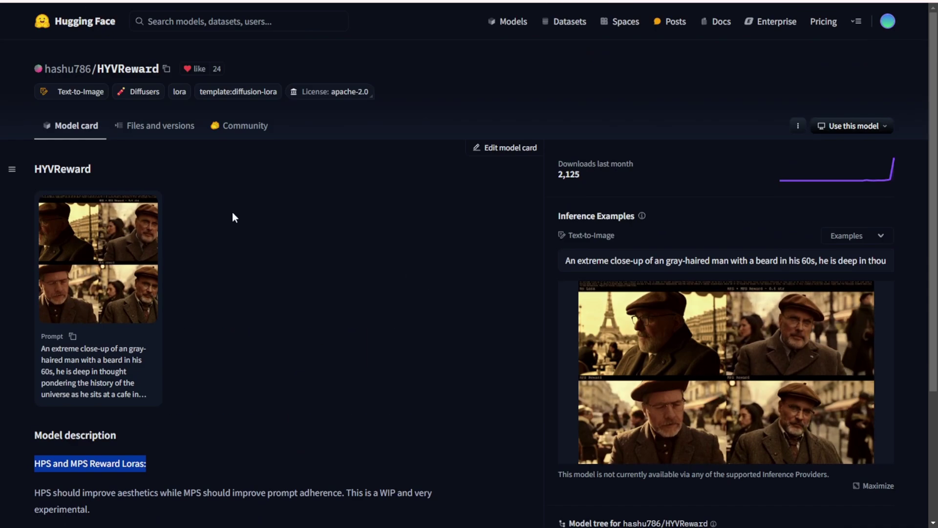
pyautogui.click(161, 128)
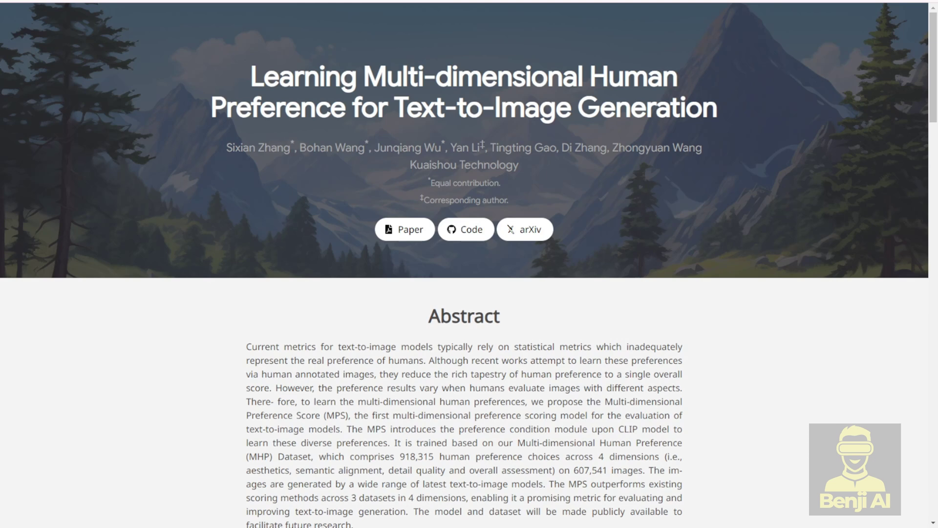
# Read the abstract, MHP dataset description and dataset comparison table on the Multi-dimensional Human Preference project page
pyautogui.scroll(-7, 247, 45)
pyautogui.moveTo(347, 239); pyautogui.dragTo(599, 240)
pyautogui.click(628, 237)
pyautogui.scroll(-4, 641, 242)
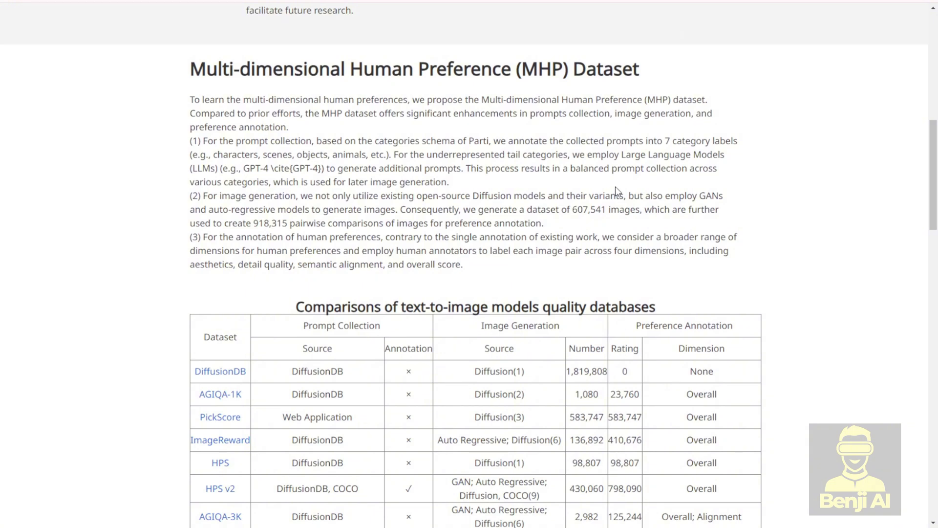
pyautogui.scroll(-2, 617, 190)
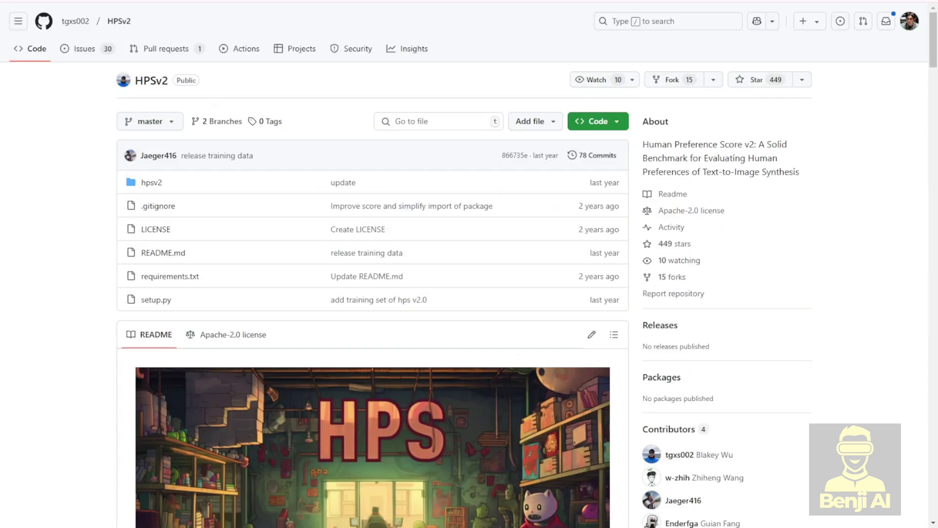
# Read the README of the HPSv2 GitHub repository, covering its introduction, updates and overview
pyautogui.scroll(-5, 418, 218)
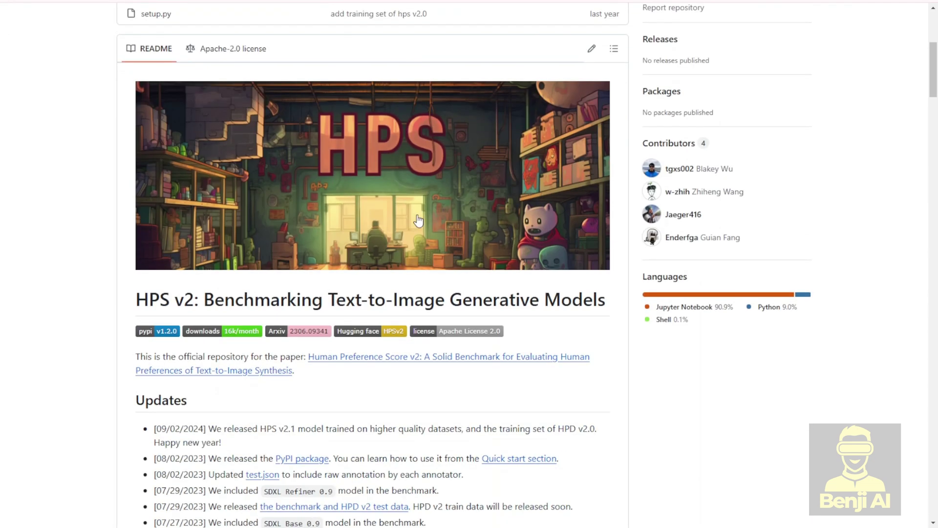
pyautogui.scroll(-2, 418, 218)
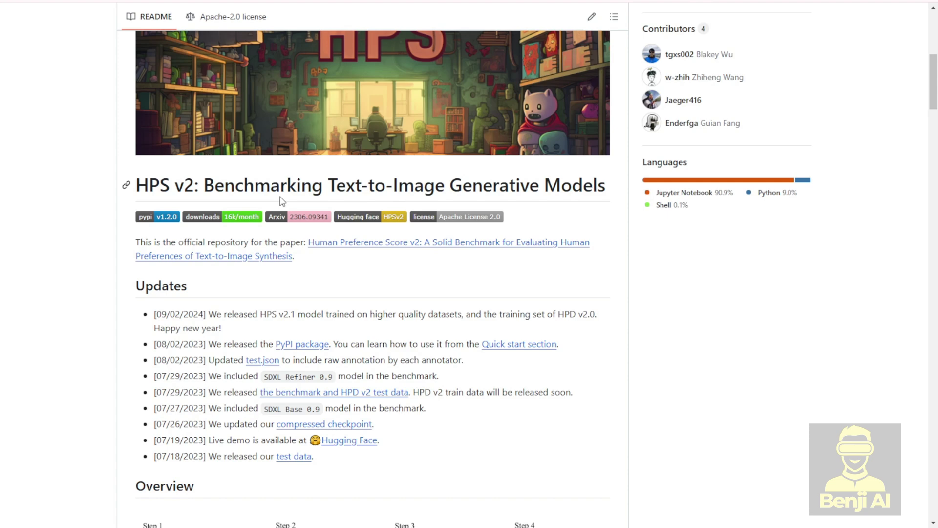
pyautogui.scroll(-2, 403, 343)
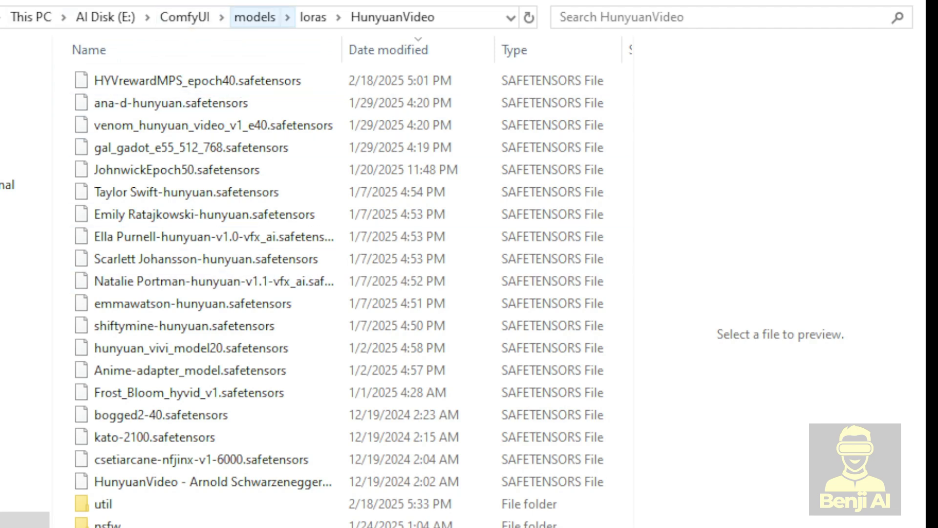
# In File Explorer, locate HYVrewardMPS_epoch40.safetensors in the HunyuanVideo subfolder of ComfyUI's models\loras folder
pyautogui.click(311, 18)
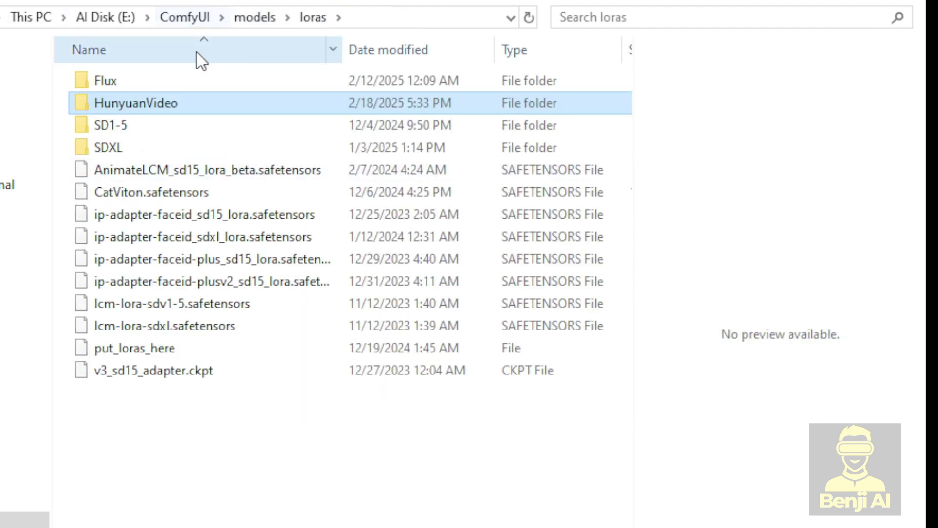
pyautogui.doubleClick(298, 102)
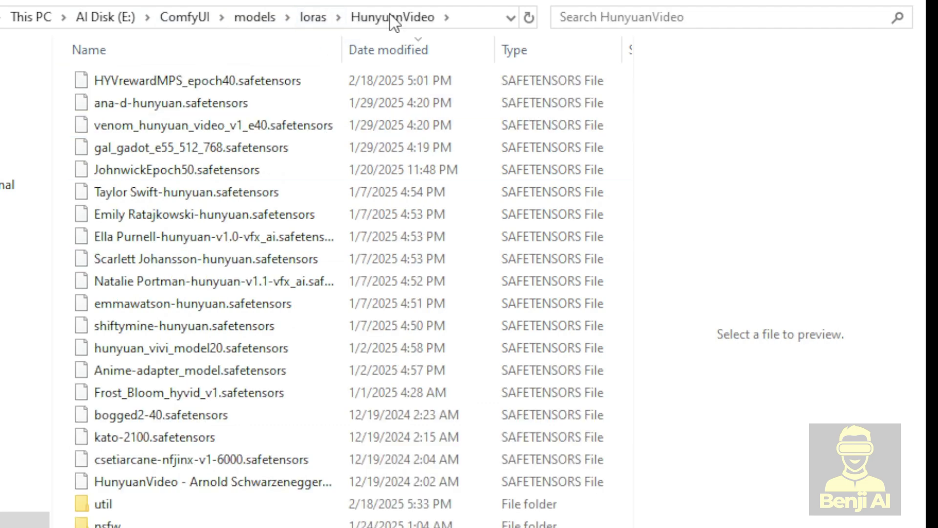
pyautogui.click(149, 83)
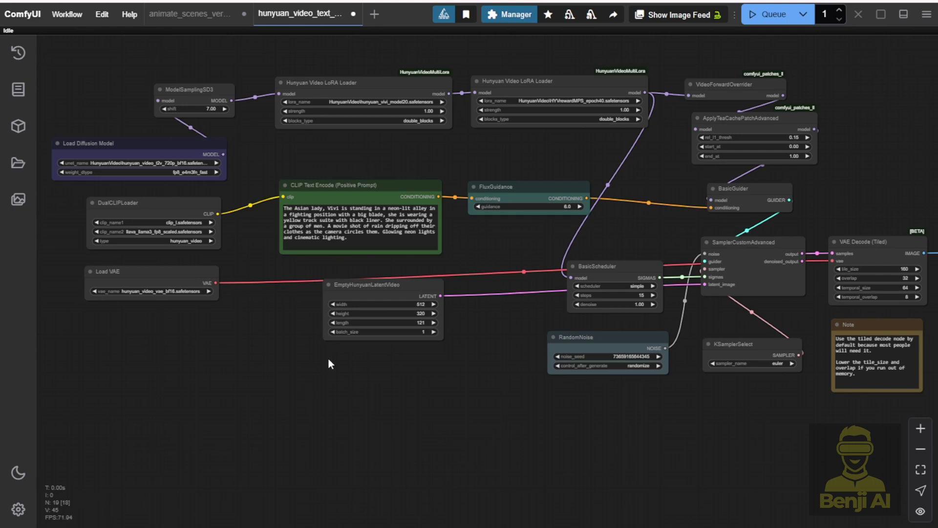
# In ComfyUI, set blocks_type to single_blocks on the Hunyuan Video LoRA Loader that loads HYVrewardMPS_epoch40.safetensors
pyautogui.moveTo(220, 88); pyautogui.dragTo(226, 82)
pyautogui.scroll(6, 464, 86)
pyautogui.moveTo(463, 86); pyautogui.dragTo(502, 142)
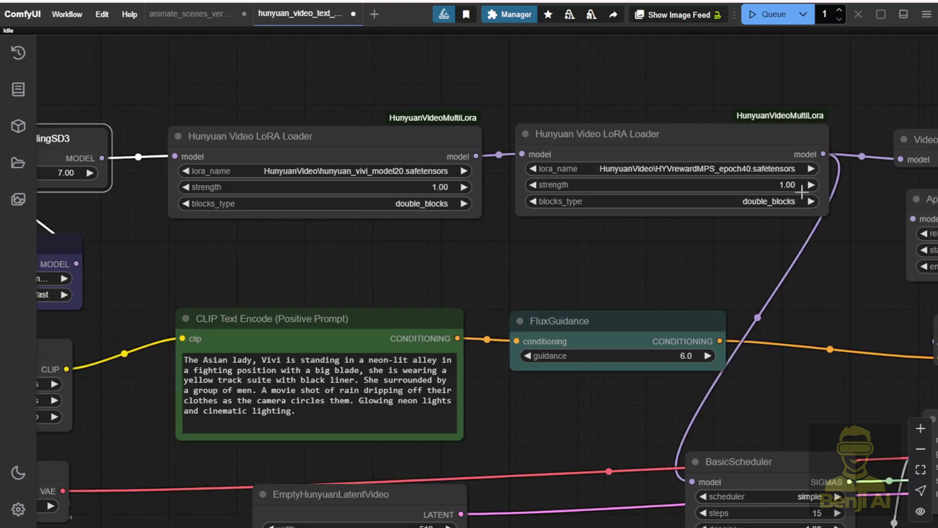
pyautogui.moveTo(553, 132)
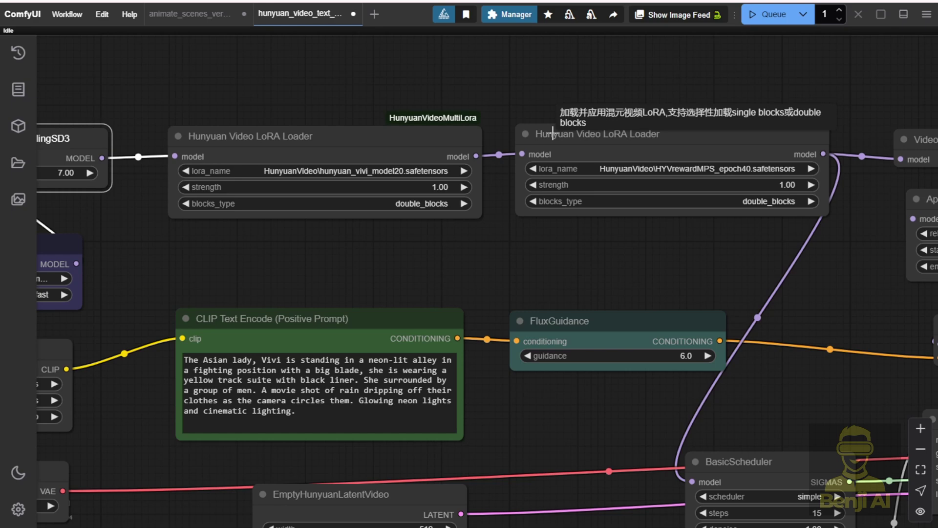
pyautogui.moveTo(689, 242); pyautogui.dragTo(575, 232)
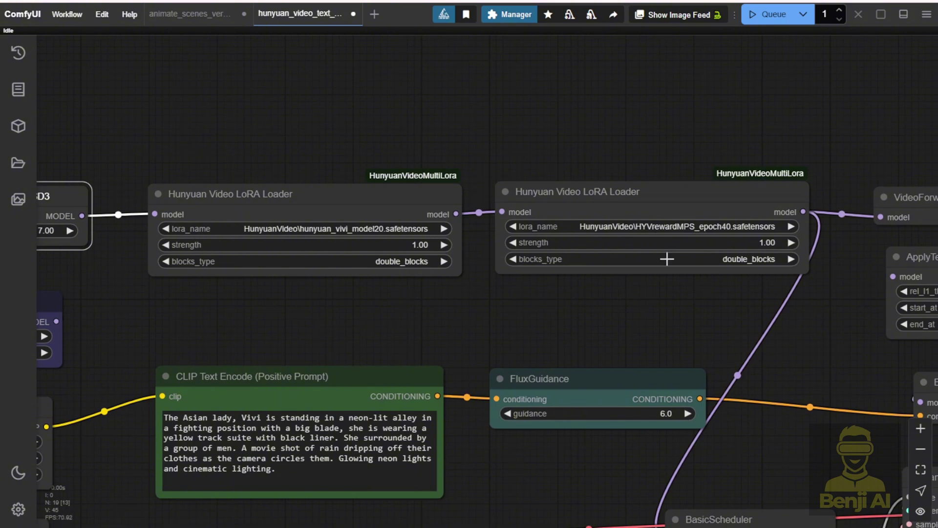
pyautogui.click(666, 259)
pyautogui.click(690, 280)
pyautogui.scroll(8, 708, 306)
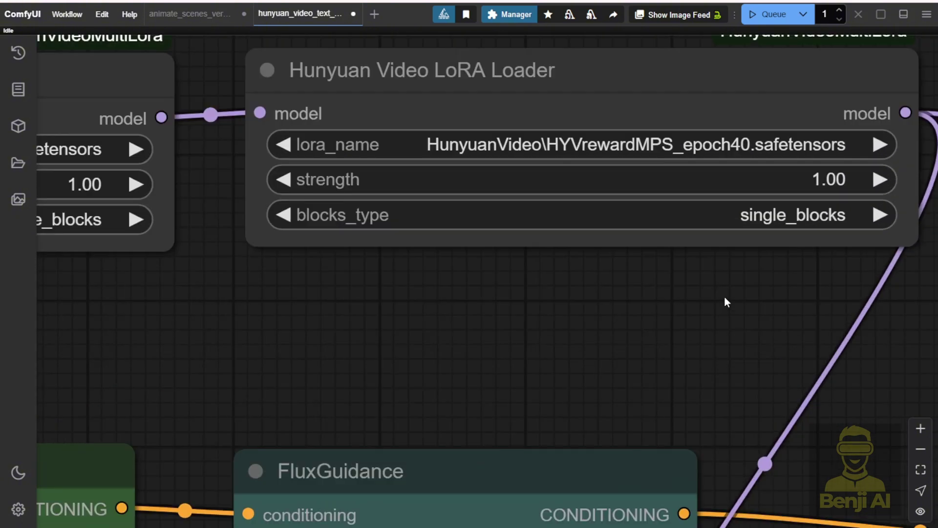
# Set blocks_type to all on the Hunyuan Video LoRA Loader that loads the HYVrewardMPS reward LoRA
pyautogui.moveTo(740, 280); pyautogui.dragTo(616, 301)
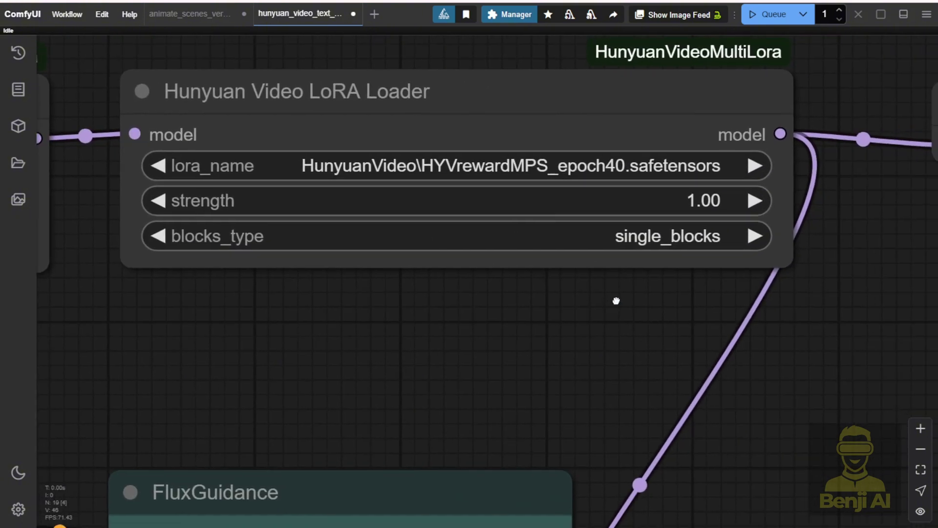
pyautogui.click(654, 236)
pyautogui.click(682, 240)
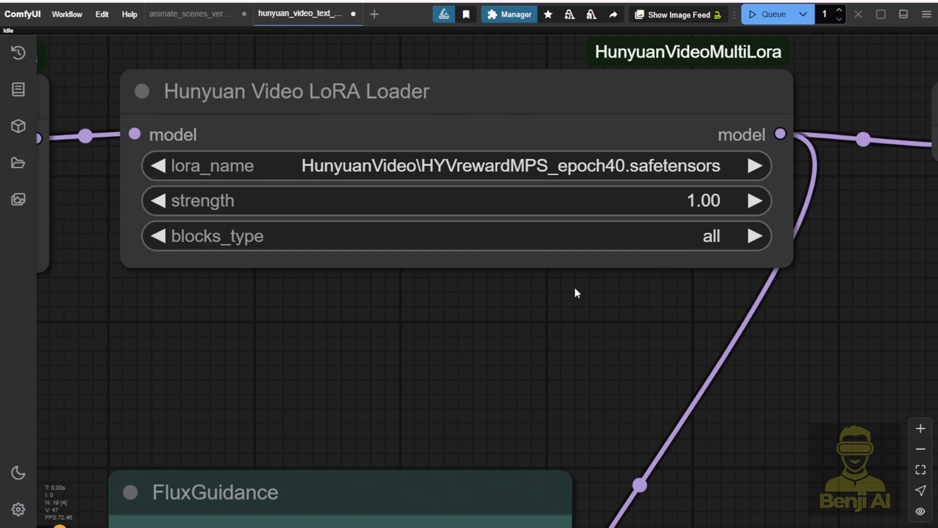
pyautogui.scroll(-3, 635, 286)
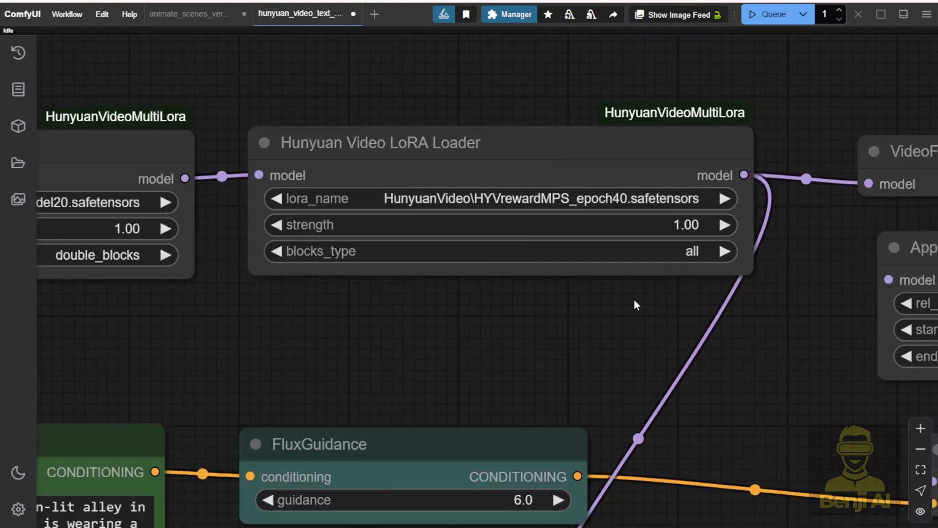
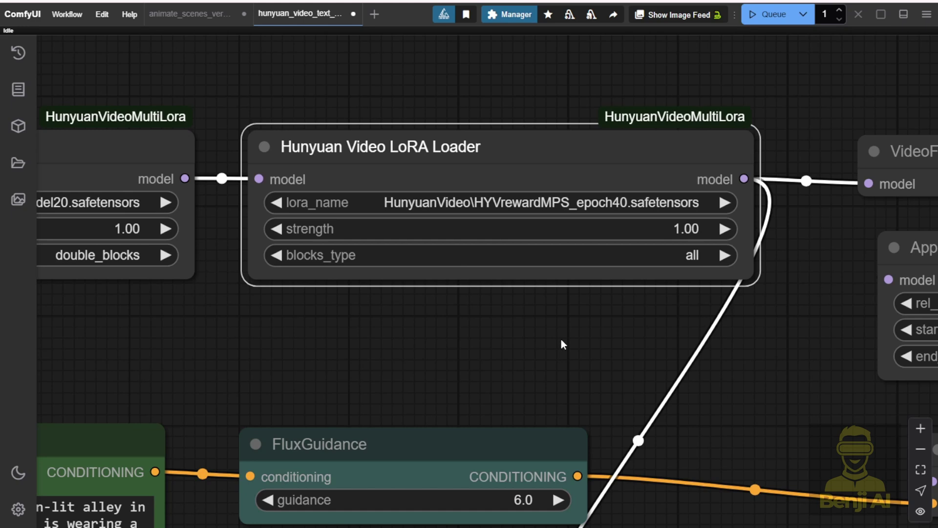
# Add a LoraLoaderModelOnly node above the existing Hunyuan Video LoRA Loaders
pyautogui.scroll(-3, 533, 342)
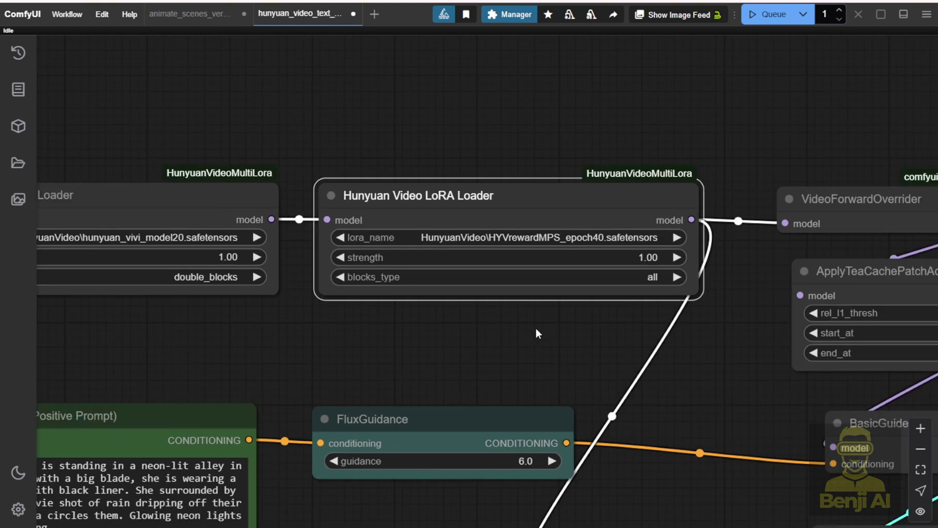
pyautogui.doubleClick(535, 326)
pyautogui.write('lora')
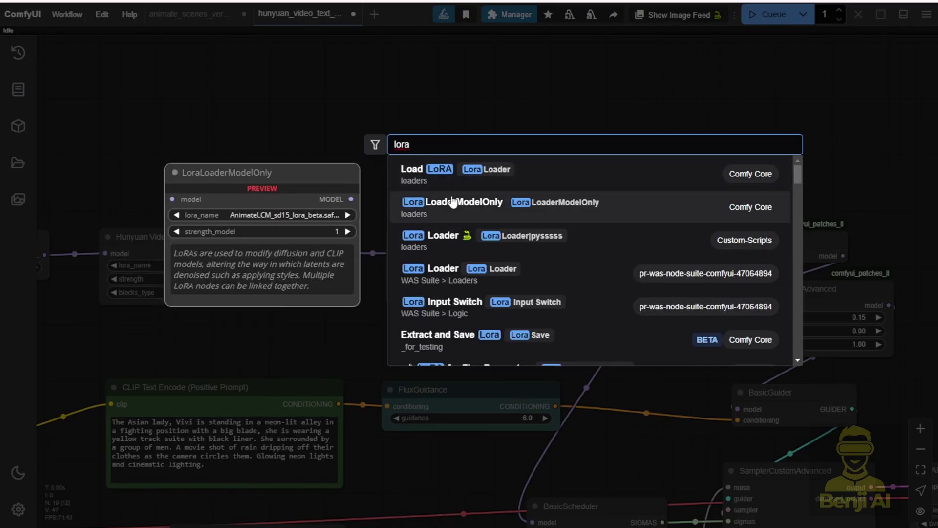
pyautogui.click(486, 231)
pyautogui.scroll(5, 484, 129)
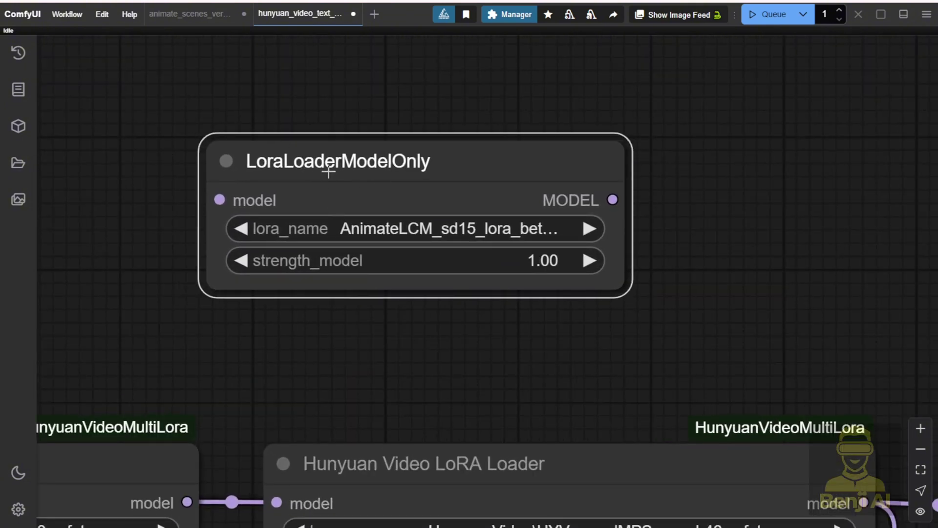
# Set lora_name to HunyuanVideo\HYVrewardMPS_epoch40.safetensors on the new LoraLoaderModelOnly node
pyautogui.scroll(-3, 378, 171)
pyautogui.click(516, 221)
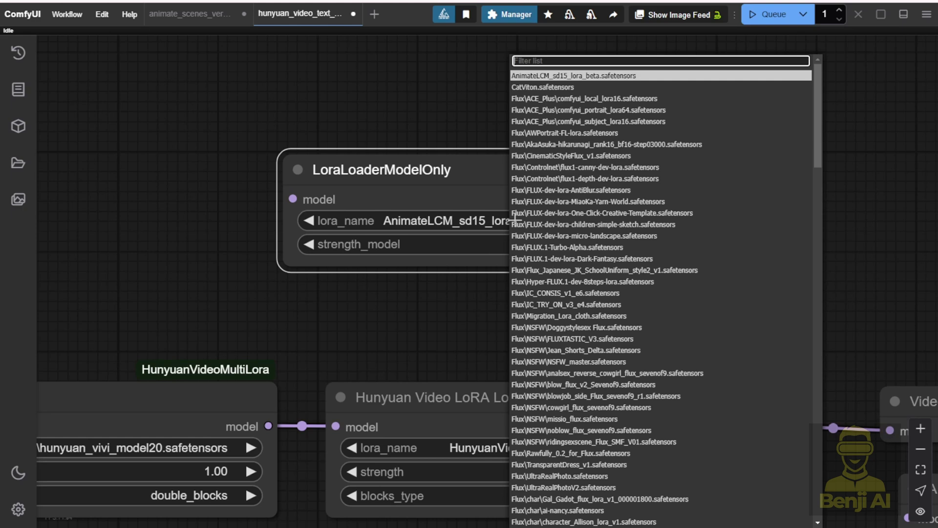
pyautogui.write('huny')
pyautogui.press('Escape')
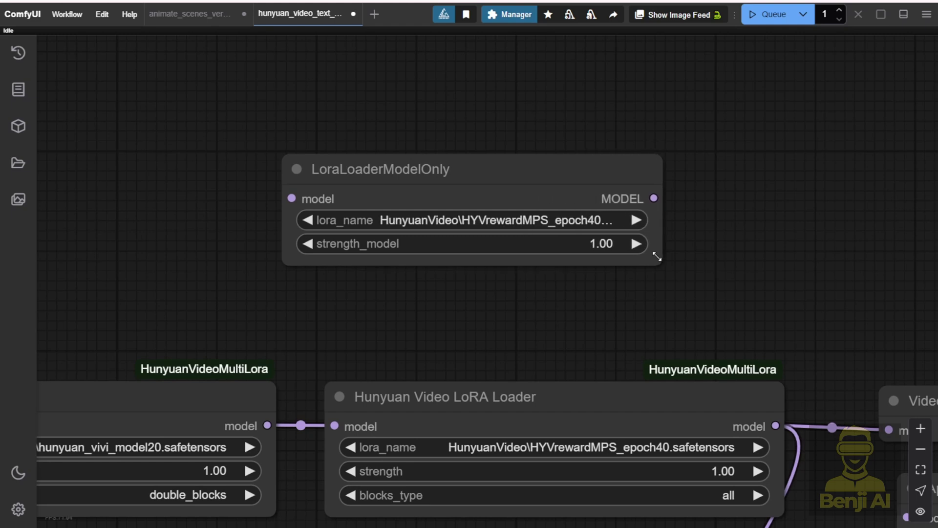
# Widen and position the LoraLoaderModelOnly node, and connect the ModelSamplingSD3 MODEL output to its model input
pyautogui.moveTo(415, 143); pyautogui.dragTo(541, 146)
pyautogui.moveTo(542, 172); pyautogui.dragTo(345, 178)
pyautogui.moveTo(345, 145); pyautogui.dragTo(634, 125)
pyautogui.moveTo(620, 165); pyautogui.dragTo(373, 175)
pyautogui.moveTo(243, 406); pyautogui.dragTo(265, 195)
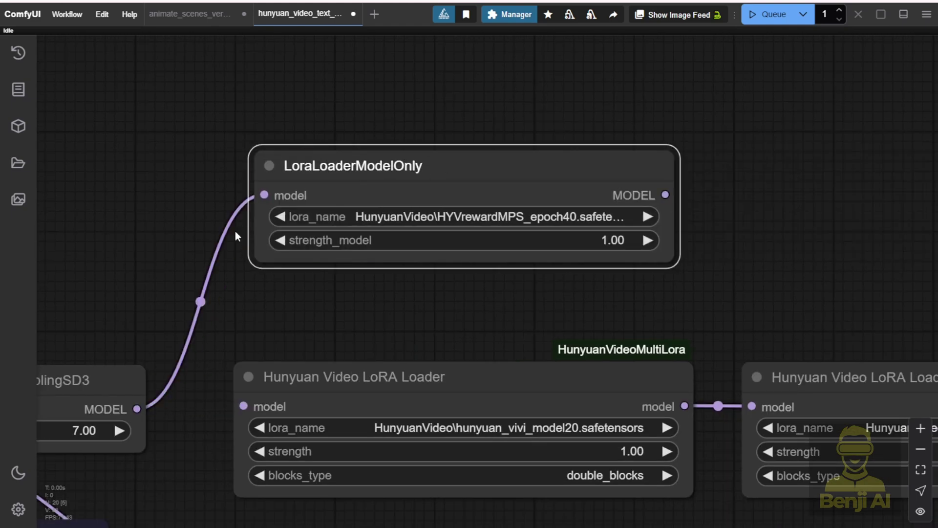
# Duplicate the LoraLoaderModelOnly node and place the copy beside the original, above the second Hunyuan Video LoRA Loader
pyautogui.moveTo(236, 235); pyautogui.dragTo(506, 130)
pyautogui.moveTo(443, 427); pyautogui.dragTo(562, 272)
pyautogui.moveTo(684, 51); pyautogui.dragTo(287, 316)
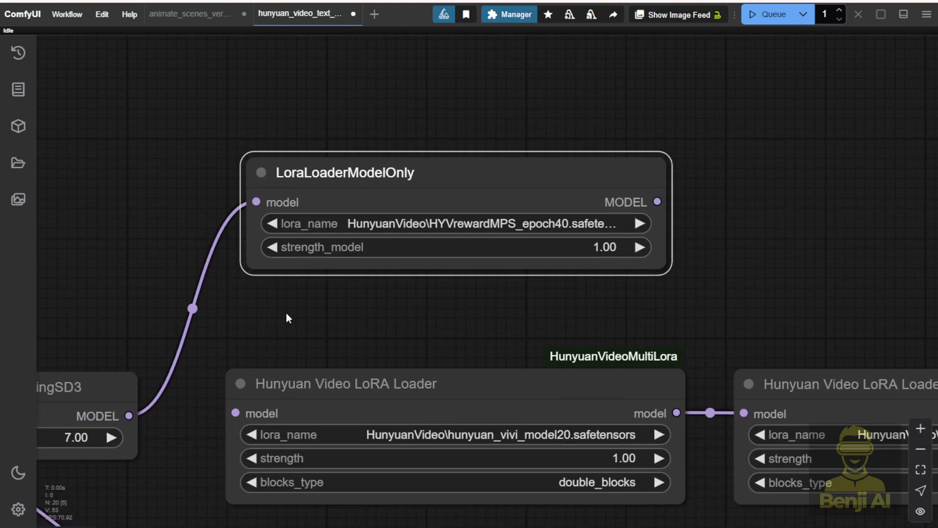
pyautogui.moveTo(591, 348); pyautogui.dragTo(435, 320)
pyautogui.click(437, 135)
pyautogui.hotkey('ctrl', 'c')
pyautogui.moveTo(640, 149); pyautogui.dragTo(406, 159)
pyautogui.hotkey('ctrl', 'v')
pyautogui.moveTo(531, 147); pyautogui.dragTo(478, 149)
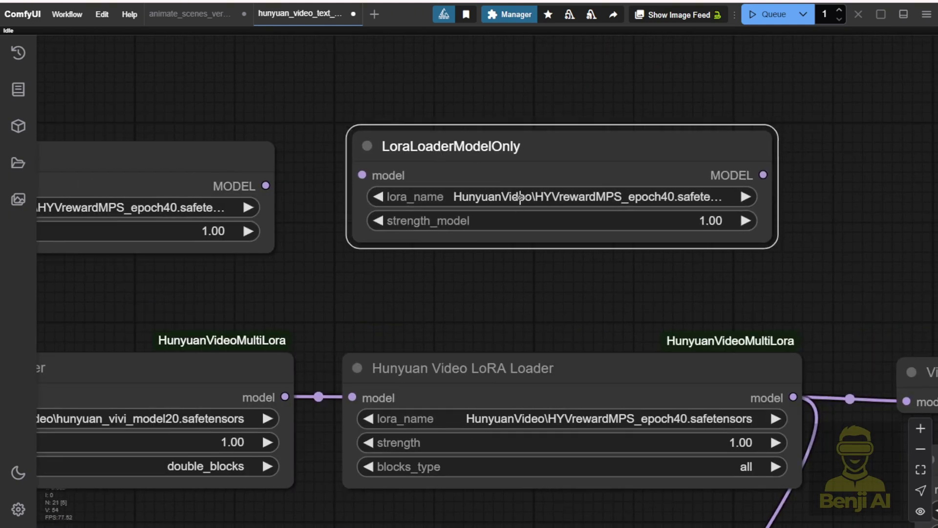
# Chain the copied LoraLoaderModelOnly after the first one and set its lora_name to HunyuanVideo\hunyuan_vivi_model20.safetensors
pyautogui.moveTo(288, 284); pyautogui.dragTo(511, 256)
pyautogui.scroll(-1, 511, 256)
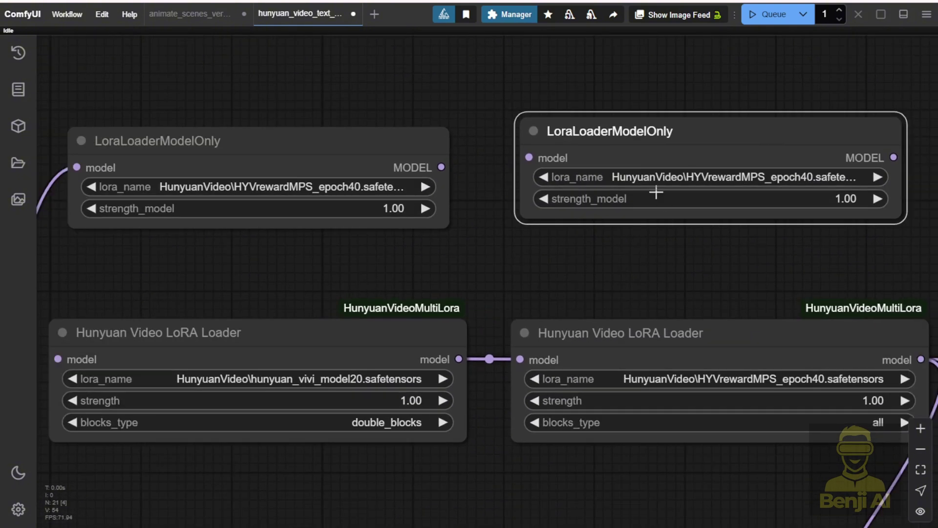
pyautogui.scroll(5, 339, 335)
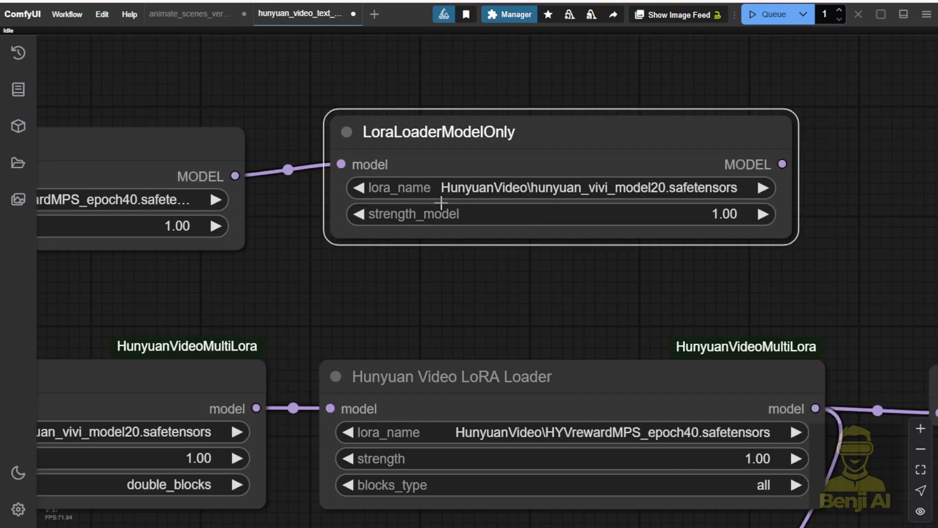
# Set blocks_type to double_blocks on the Hunyuan Video LoRA Loader that loads HYVrewardMPS_epoch40.safetensors
pyautogui.moveTo(466, 302); pyautogui.dragTo(385, 271)
pyautogui.moveTo(480, 297); pyautogui.dragTo(418, 198)
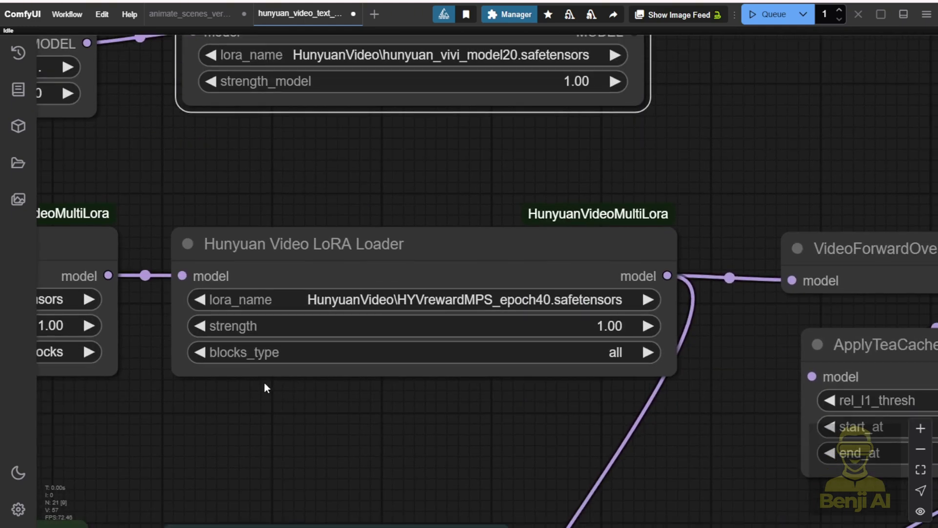
pyautogui.scroll(-4, 728, 159)
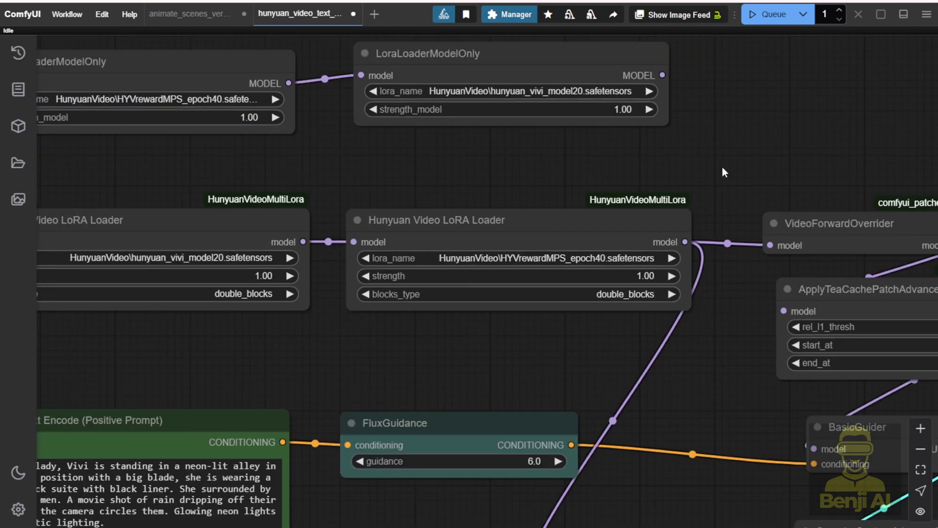
# Connect the MODEL output of the hunyuan_vivi_model20 LoraLoaderModelOnly node to the VideoForwardOverrider model input
pyautogui.moveTo(722, 169); pyautogui.dragTo(643, 274)
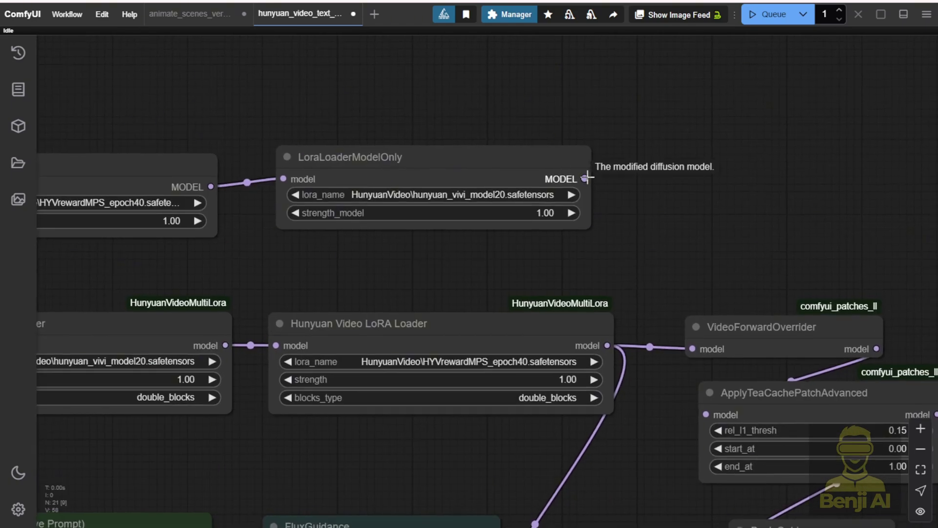
pyautogui.moveTo(676, 318); pyautogui.dragTo(693, 349)
pyautogui.moveTo(705, 235); pyautogui.dragTo(710, 63)
# Move the two Hunyuan Video LoRA Loader nodes out of the way and bypass both of them
pyautogui.scroll(-6, 635, 255)
pyautogui.scroll(9, 342, 204)
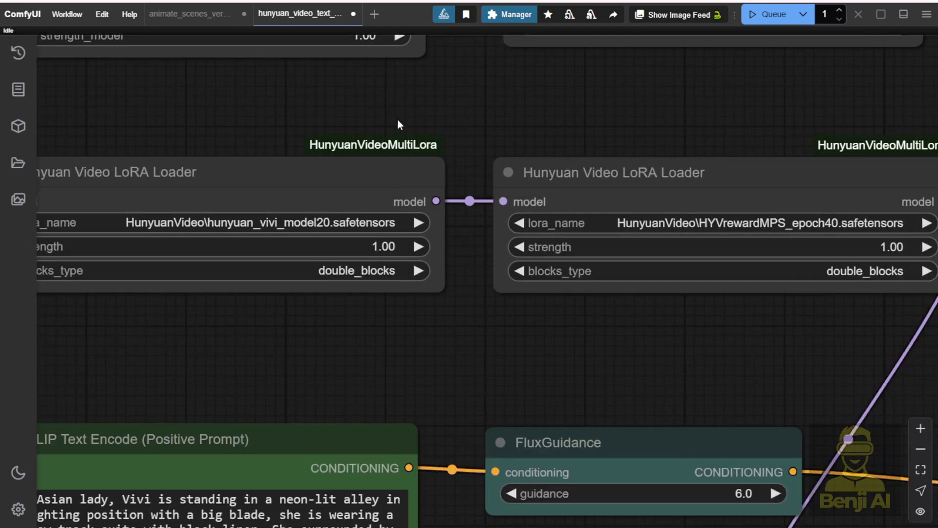
pyautogui.scroll(-7, 303, 179)
pyautogui.moveTo(401, 149); pyautogui.dragTo(643, 78)
pyautogui.moveTo(245, 288); pyautogui.dragTo(494, 52)
pyautogui.rightClick(503, 49)
pyautogui.click(533, 239)
pyautogui.rightClick(684, 83)
pyautogui.click(711, 279)
# Stack the two LoraLoaderModelOnly nodes between ModelSamplingSD3 and VideoForwardOverrider, with the MPS loader above the vivi loader
pyautogui.moveTo(433, 164); pyautogui.dragTo(179, 267)
pyautogui.moveTo(407, 232); pyautogui.dragTo(498, 138)
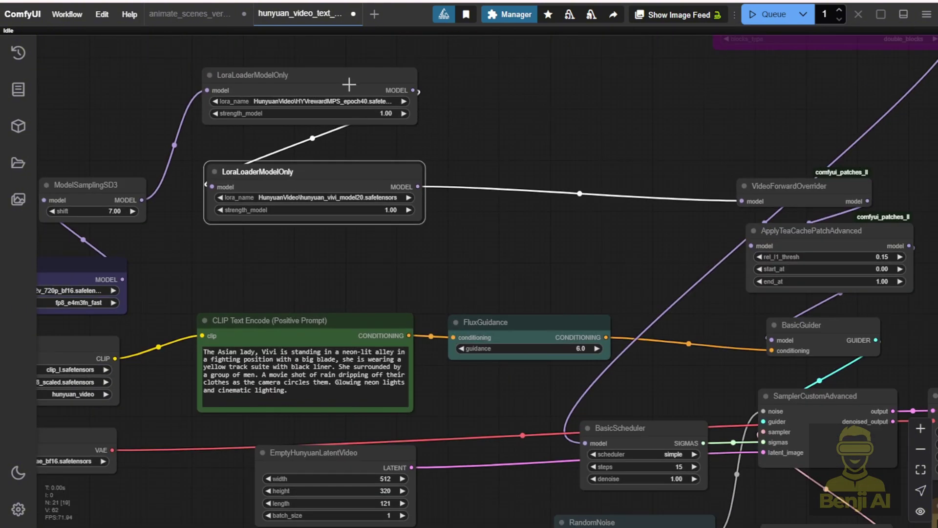
pyautogui.moveTo(342, 93); pyautogui.dragTo(341, 102)
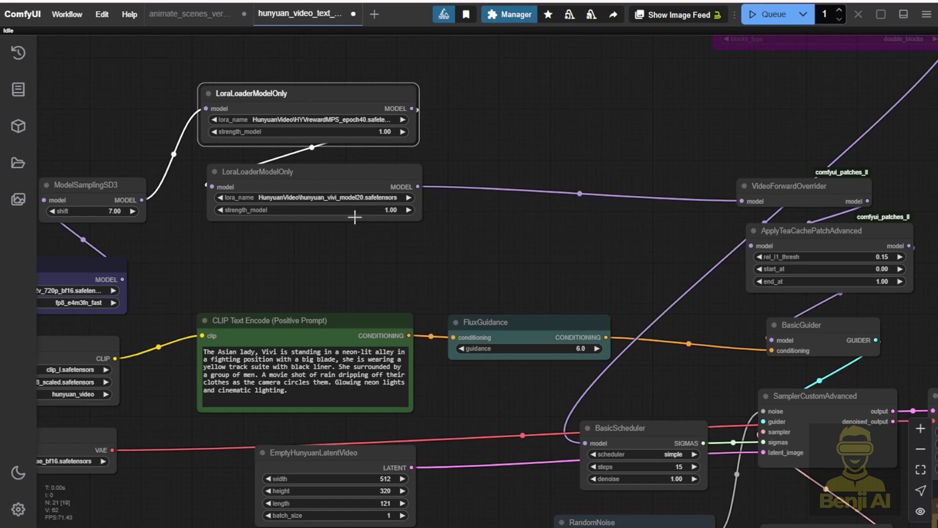
pyautogui.moveTo(459, 245); pyautogui.dragTo(493, 212)
# Connect the diffusion model loader's MODEL output to the BasicScheduler model input and tidy the LoRA node placement
pyautogui.moveTo(156, 247); pyautogui.dragTo(623, 415)
pyautogui.moveTo(647, 362); pyautogui.dragTo(473, 412)
pyautogui.scroll(-3, 435, 283)
pyautogui.moveTo(303, 211); pyautogui.dragTo(319, 212)
pyautogui.scroll(3, 317, 254)
pyautogui.moveTo(318, 254); pyautogui.dragTo(409, 223)
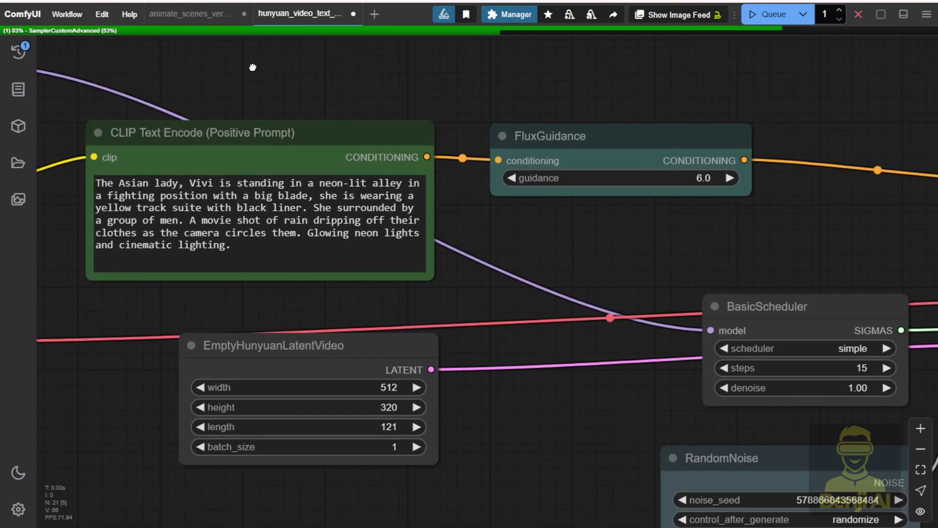
# Queue the workflow with the LoraLoaderModelOnly nodes and view the generated video in the Video Combine node
pyautogui.moveTo(251, 67); pyautogui.dragTo(186, 43)
pyautogui.scroll(-2, 368, 219)
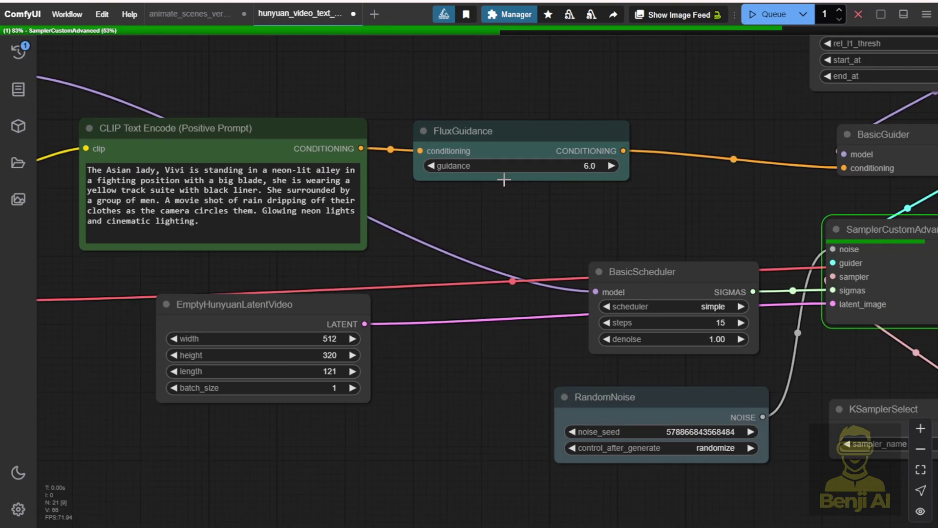
pyautogui.moveTo(496, 204); pyautogui.dragTo(341, 216)
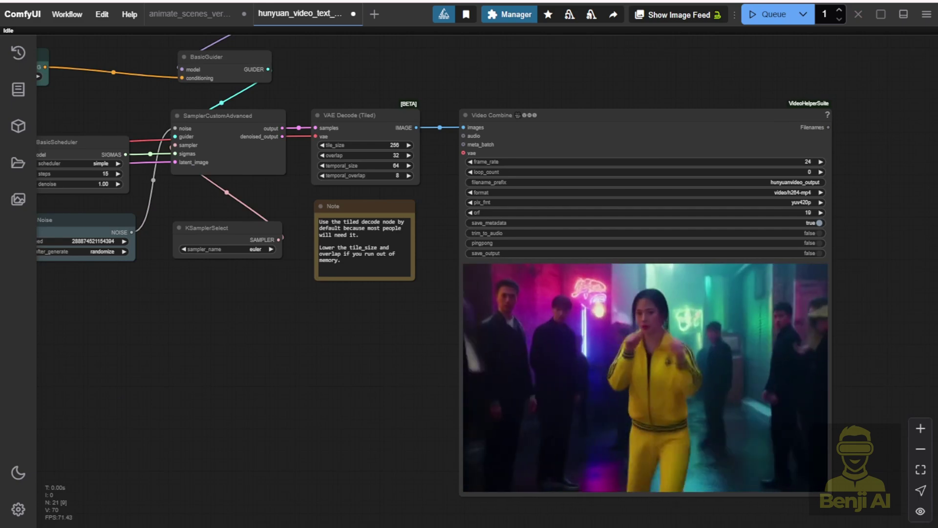
pyautogui.scroll(1, 702, 359)
pyautogui.scroll(2, 696, 361)
pyautogui.moveTo(286, 363); pyautogui.dragTo(266, 315)
pyautogui.scroll(-4, 266, 315)
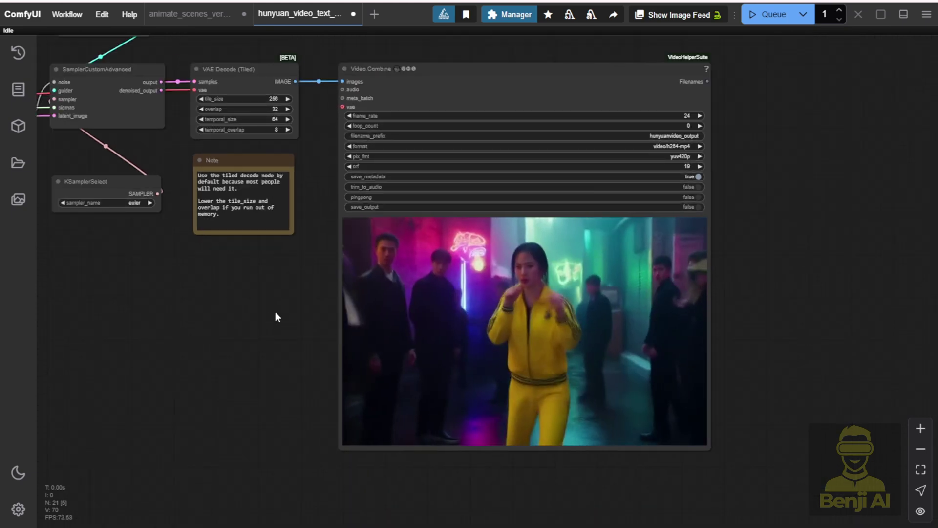
pyautogui.moveTo(238, 323); pyautogui.dragTo(354, 329)
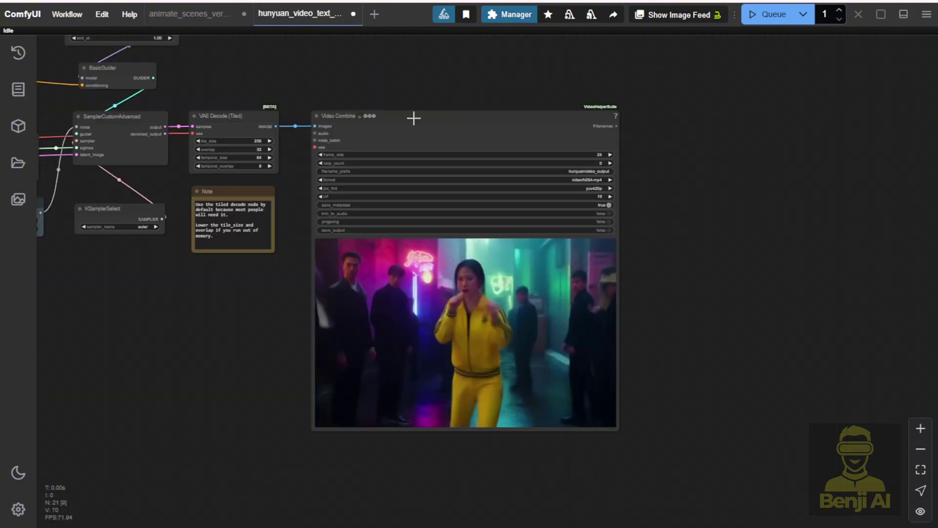
# Detach the Video Combine node, move it away from VAE Decode (Tiled), and add a Label (rgthree) node above it
pyautogui.moveTo(452, 133); pyautogui.dragTo(672, 182)
pyautogui.rightClick(632, 217)
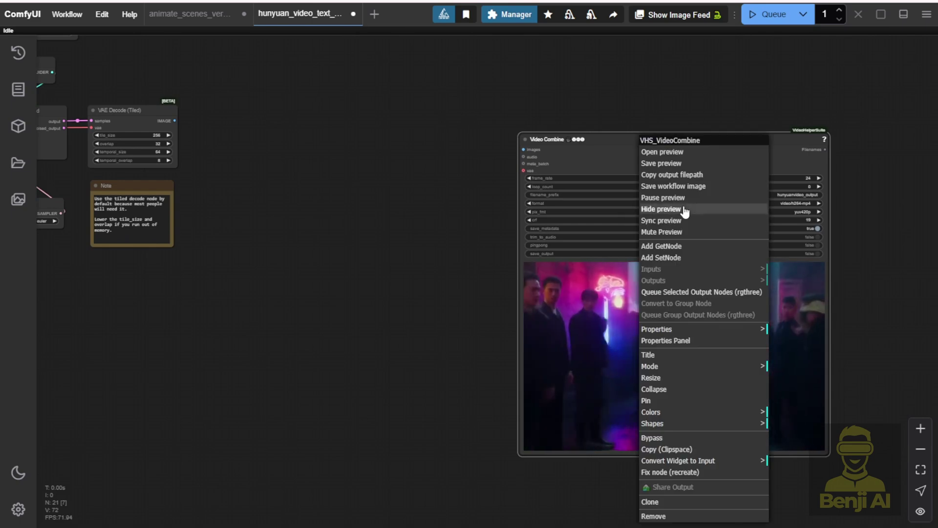
pyautogui.doubleClick(622, 98)
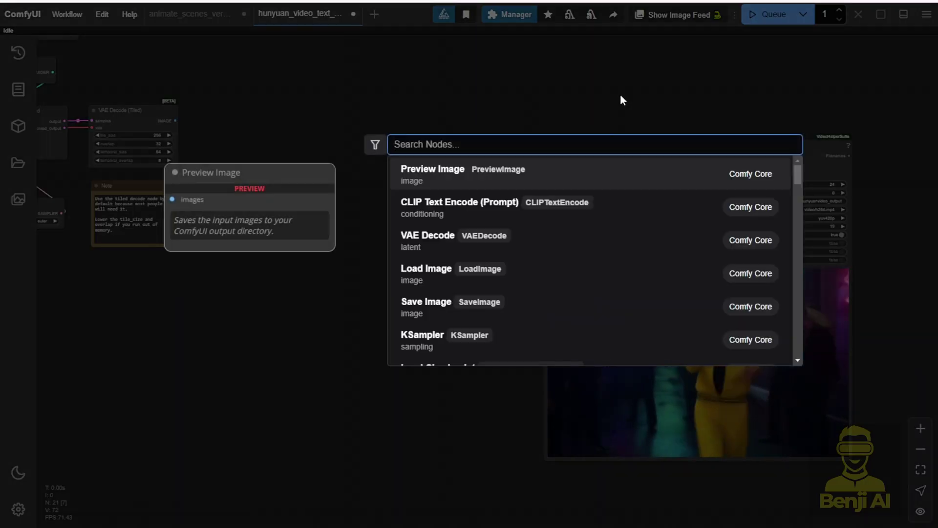
pyautogui.write('label')
pyautogui.press('Return')
pyautogui.moveTo(620, 98); pyautogui.dragTo(562, 180)
pyautogui.scroll(7, 610, 129)
pyautogui.moveTo(623, 230); pyautogui.dragTo(520, 85)
pyautogui.scroll(-3, 532, 92)
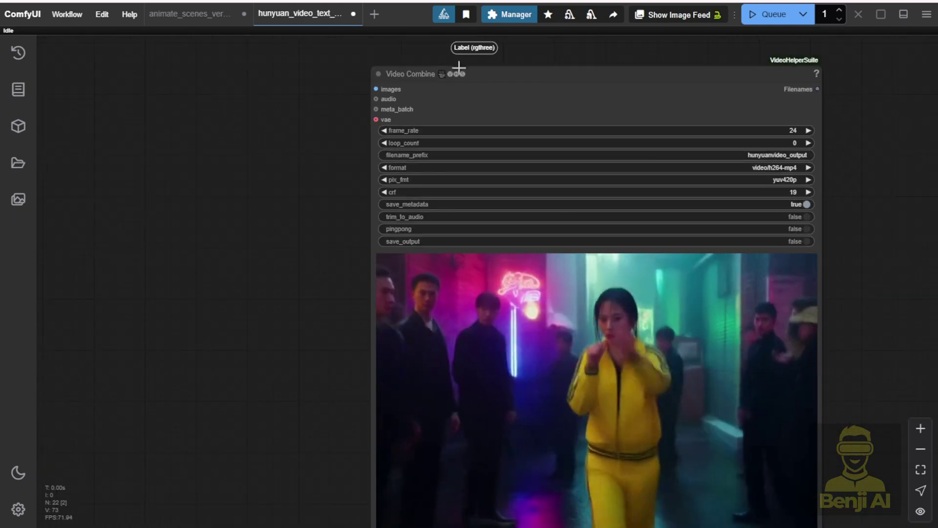
# Set the label's Title to "Default Lora Loader Node Gen."
pyautogui.doubleClick(474, 47)
pyautogui.click(184, 121)
pyautogui.tripleClick(207, 120)
pyautogui.write('Defaul')
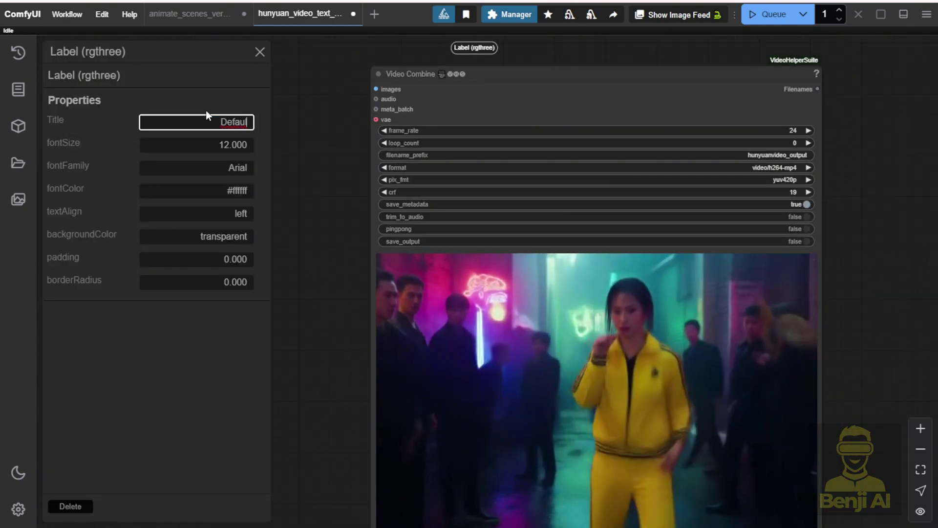
pyautogui.write('t Lora Lader')
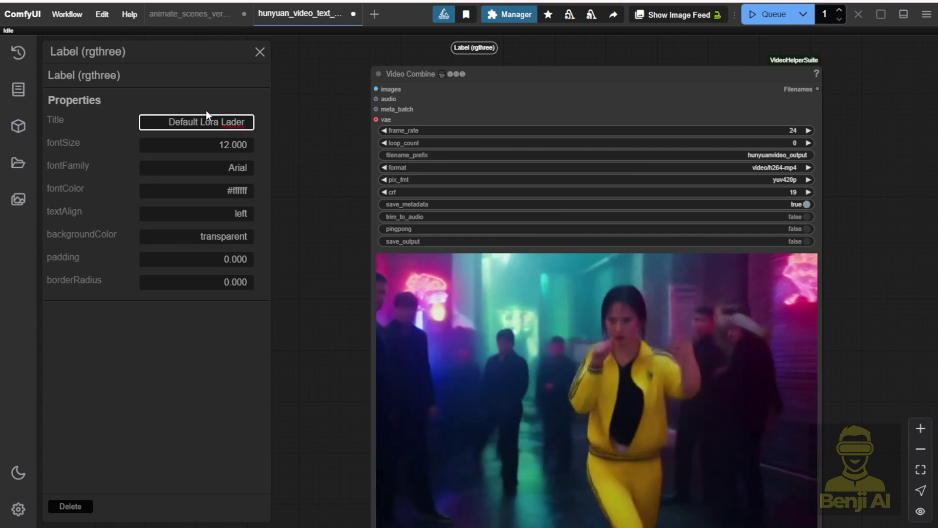
pyautogui.press('BackSpace')
pyautogui.press('BackSpace')
pyautogui.press('BackSpace')
pyautogui.press('BackSpace')
pyautogui.write('oader Node')
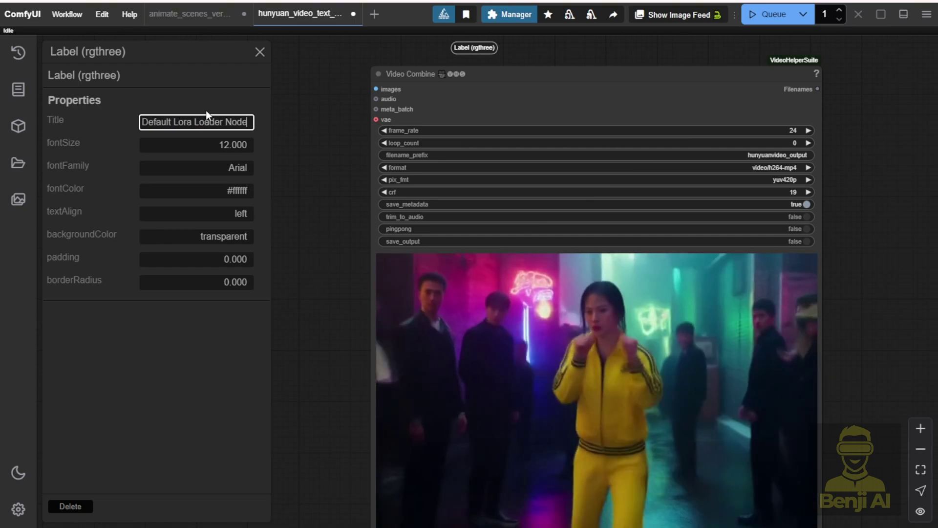
pyautogui.write(' Gen.')
pyautogui.press('Return')
pyautogui.click(260, 52)
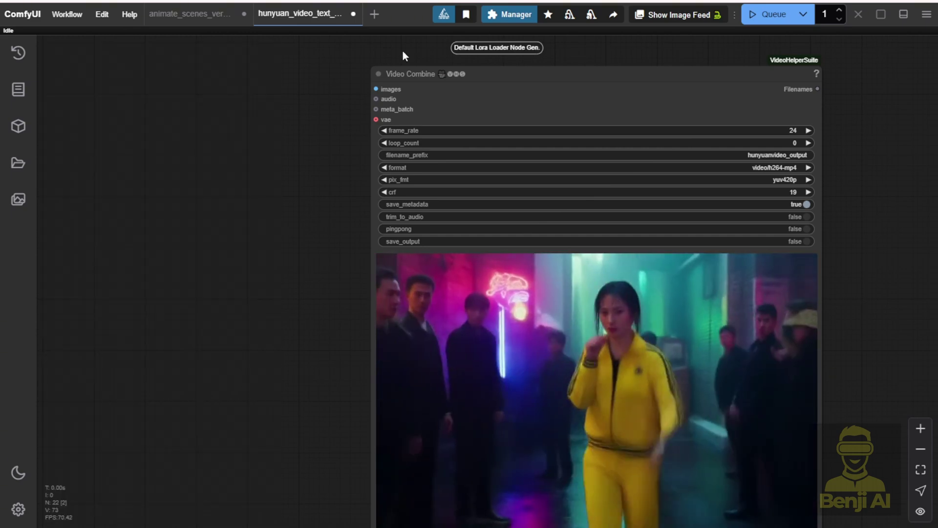
# Align the label with the upper-left corner of the detached Video Combine node
pyautogui.moveTo(403, 51); pyautogui.dragTo(359, 60)
pyautogui.moveTo(446, 57); pyautogui.dragTo(363, 57)
pyautogui.scroll(-3, 209, 50)
# Paste a copy of the Video Combine node beside VAE Decode (Tiled) and connect the decoder's IMAGE output to its images input
pyautogui.moveTo(209, 51); pyautogui.dragTo(459, 111)
pyautogui.click(661, 175)
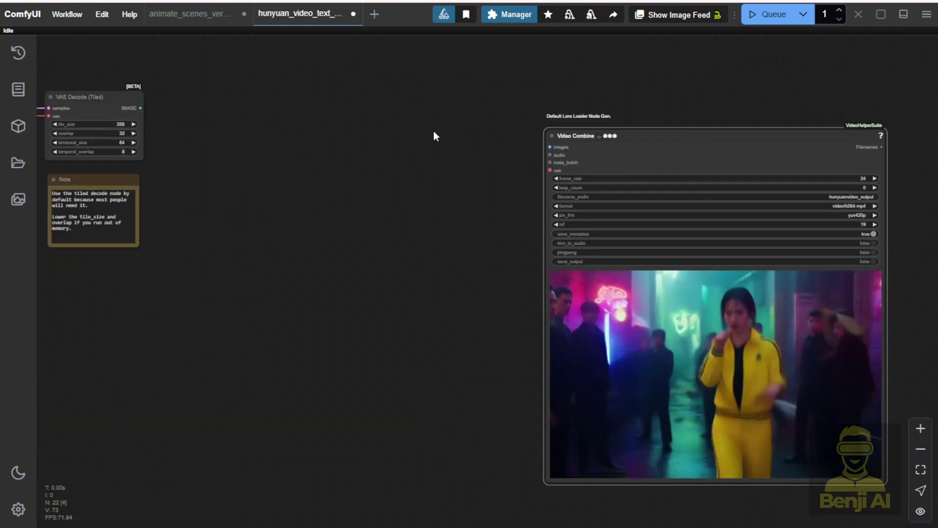
pyautogui.click(351, 118)
pyautogui.moveTo(146, 109); pyautogui.dragTo(419, 121)
pyautogui.click(405, 115)
pyautogui.hotkey('ctrl', 'v')
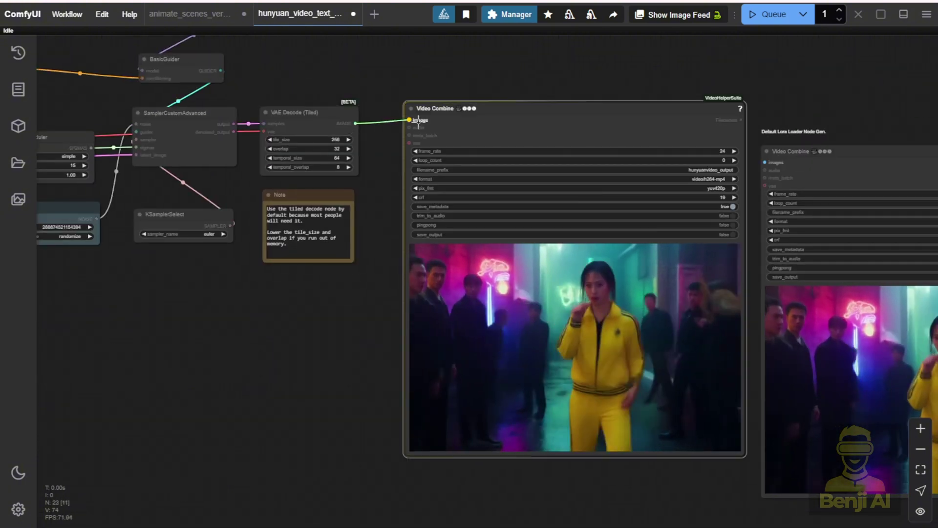
# Pause and hide the preview of the copied Video Combine node
pyautogui.rightClick(578, 137)
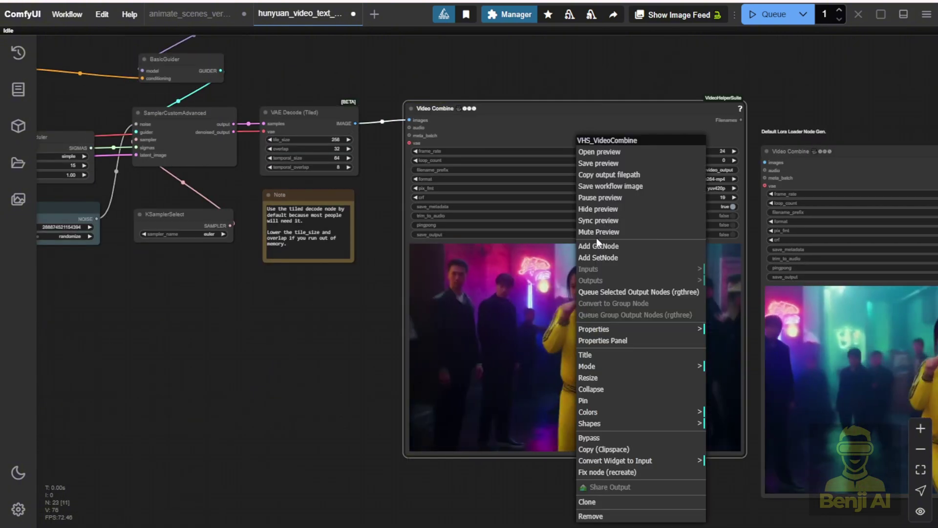
pyautogui.click(600, 197)
pyautogui.rightClick(596, 208)
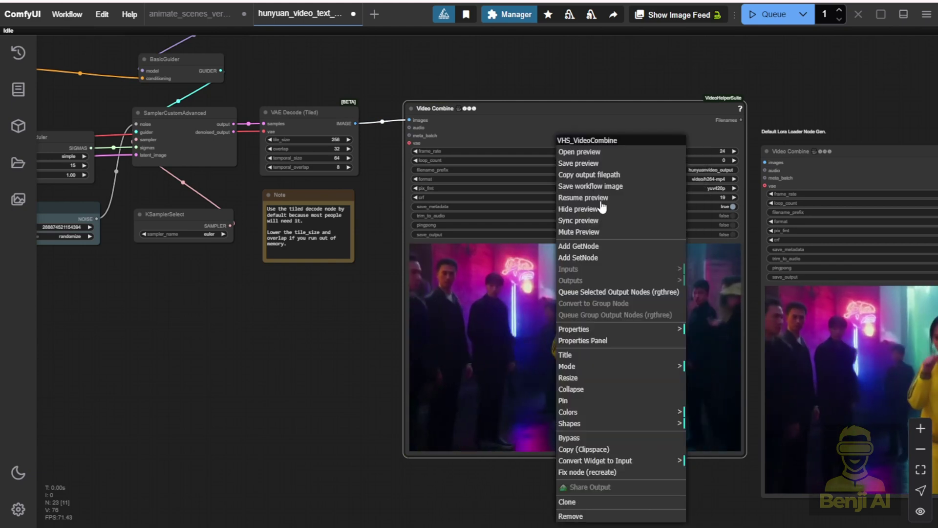
pyautogui.click(586, 209)
pyautogui.rightClick(838, 324)
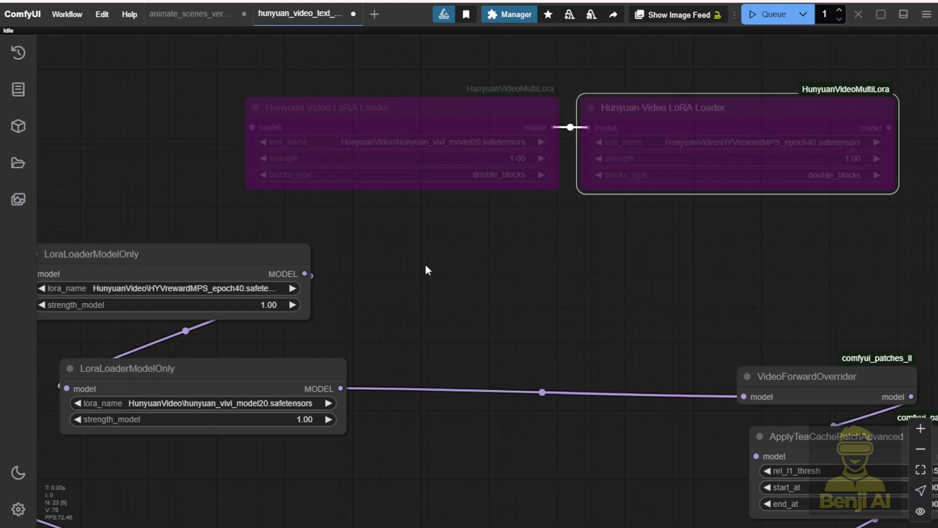
# Bypass the default MPS reward LoRA loader and move it out of the chain, keeping the vivi LoraLoaderModelOnly active
pyautogui.moveTo(428, 270); pyautogui.dragTo(687, 199)
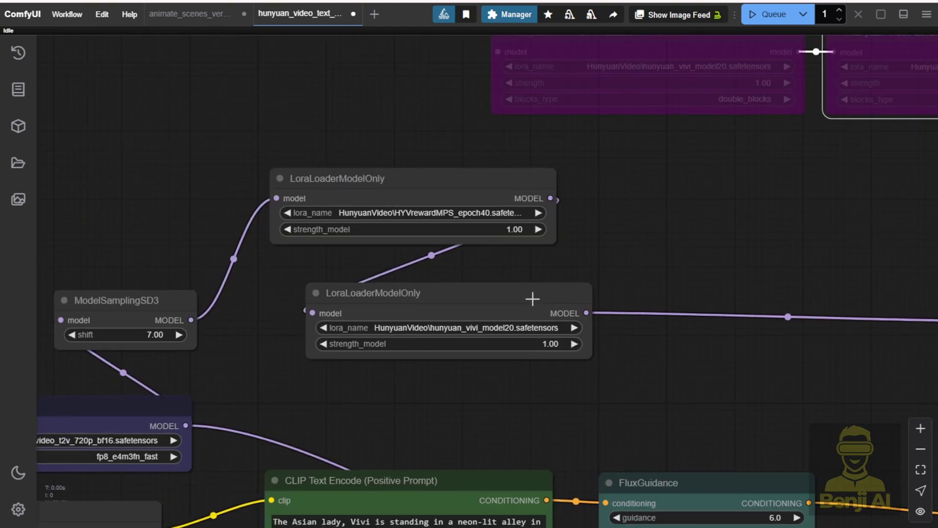
pyautogui.moveTo(533, 299); pyautogui.dragTo(643, 310)
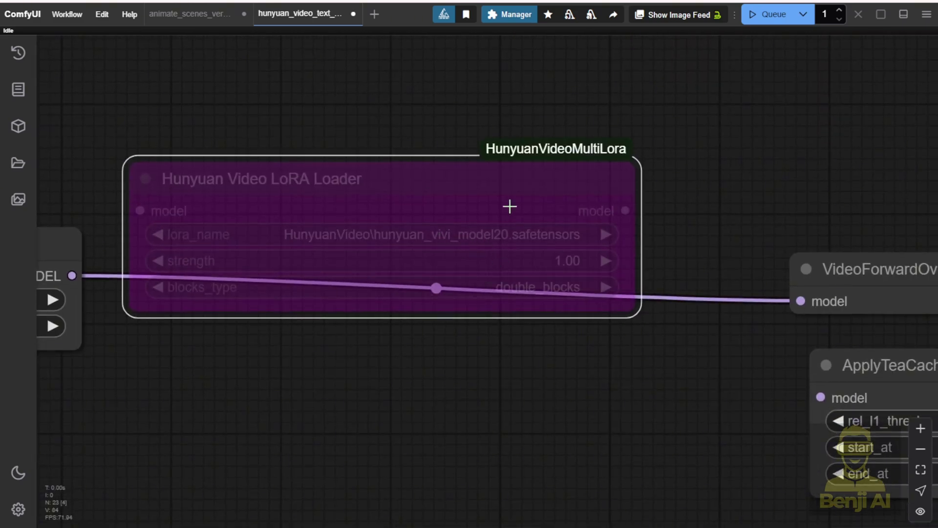
pyautogui.scroll(-6, 509, 206)
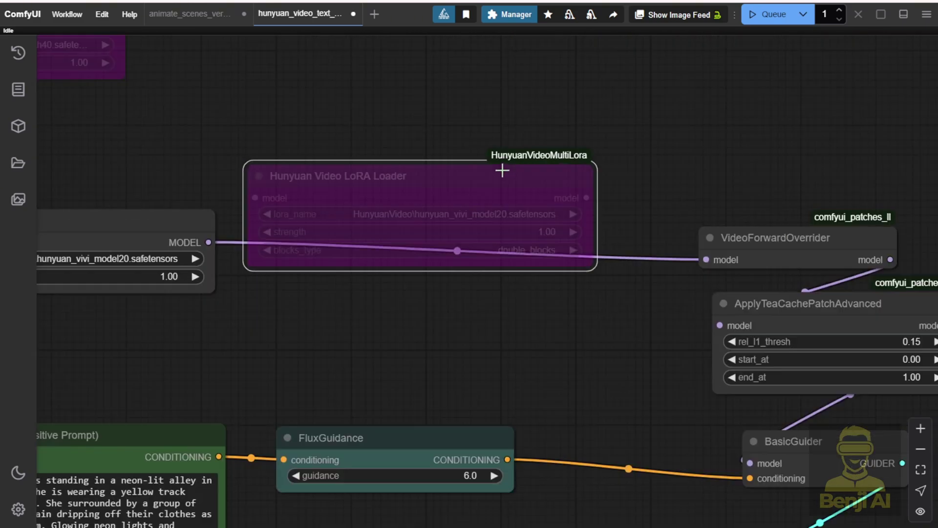
pyautogui.moveTo(350, 103); pyautogui.dragTo(388, 110)
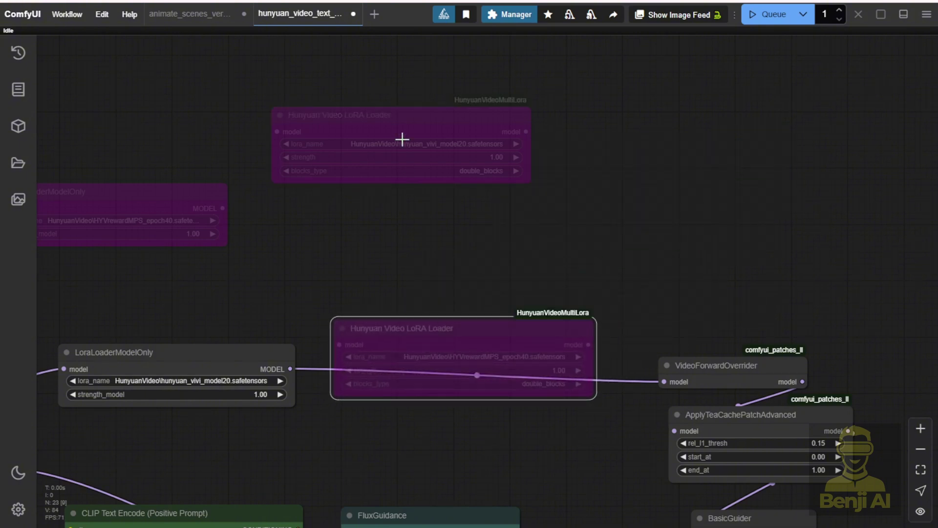
# Connect the MPS reward Hunyuan Video LoRA Loader between the vivi LoraLoaderModelOnly and VideoForwardOverrider, and turn off its bypass
pyautogui.scroll(-2, 421, 189)
pyautogui.scroll(5, 418, 188)
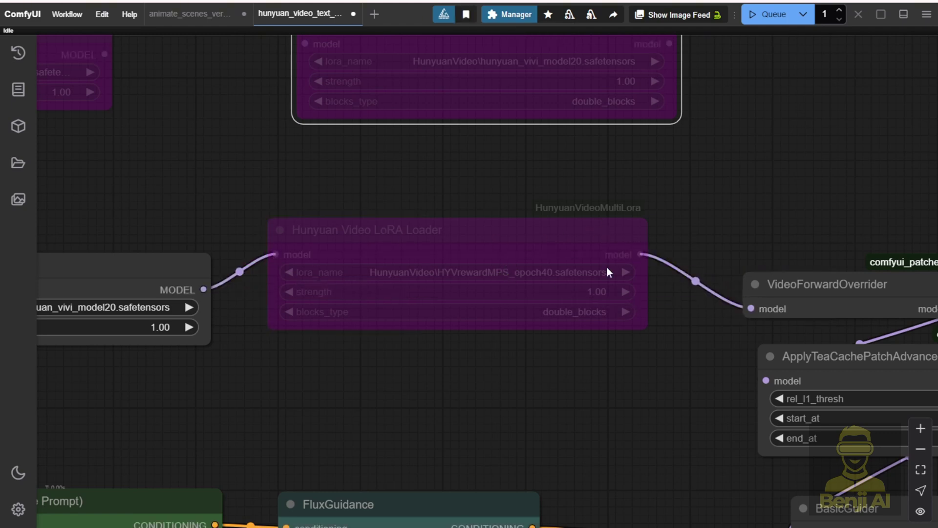
pyautogui.click(475, 240)
pyautogui.hotkey('ctrl', 'b')
# Generate the video with the default vivi LoRA loader and the double_blocks MPS reward LoRA loader
pyautogui.scroll(-5, 496, 379)
pyautogui.moveTo(496, 379); pyautogui.dragTo(609, 237)
pyautogui.moveTo(733, 489); pyautogui.dragTo(356, 487)
pyautogui.scroll(-4, 674, 147)
pyautogui.moveTo(679, 141); pyautogui.dragTo(640, 207)
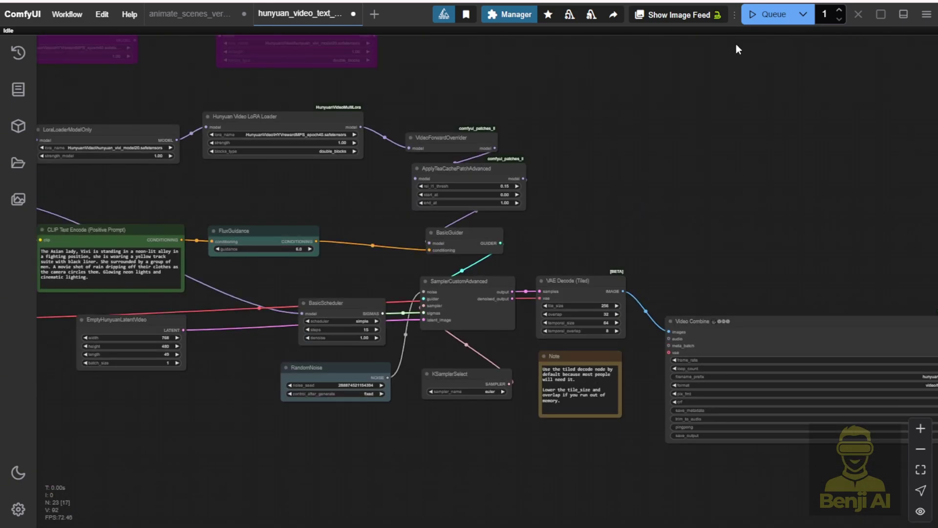
pyautogui.moveTo(739, 172); pyautogui.dragTo(595, 106)
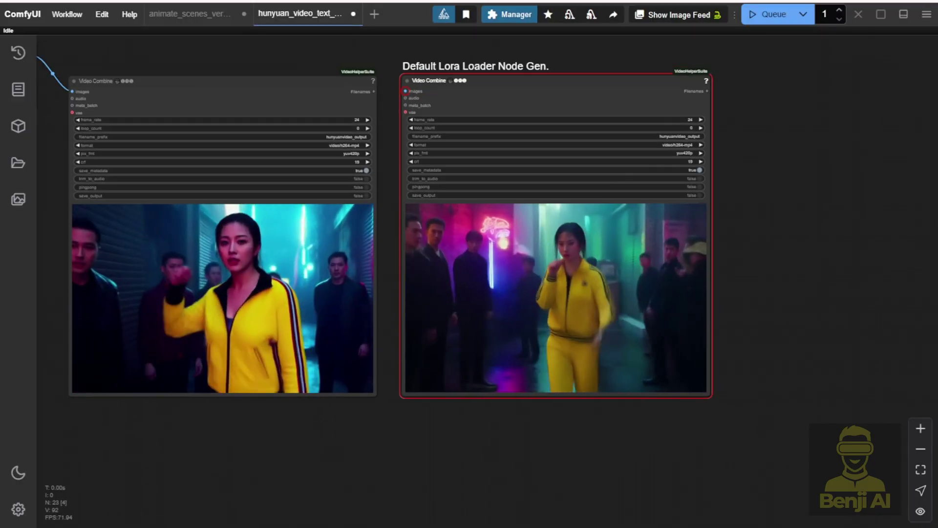
# Compare the new video preview with the default LoRA loader generation, and examine the LoRA chain and prompt behind it
pyautogui.moveTo(197, 443); pyautogui.dragTo(297, 463)
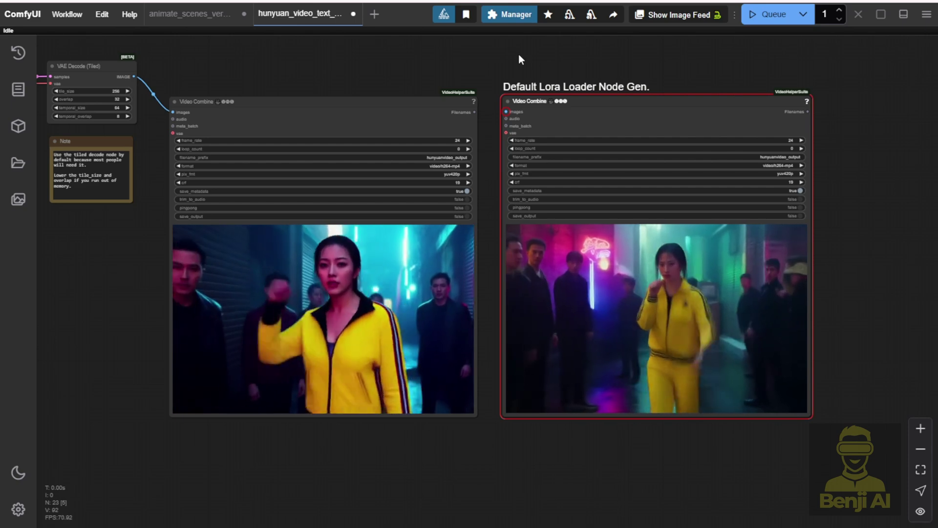
pyautogui.moveTo(552, 58); pyautogui.dragTo(457, 78)
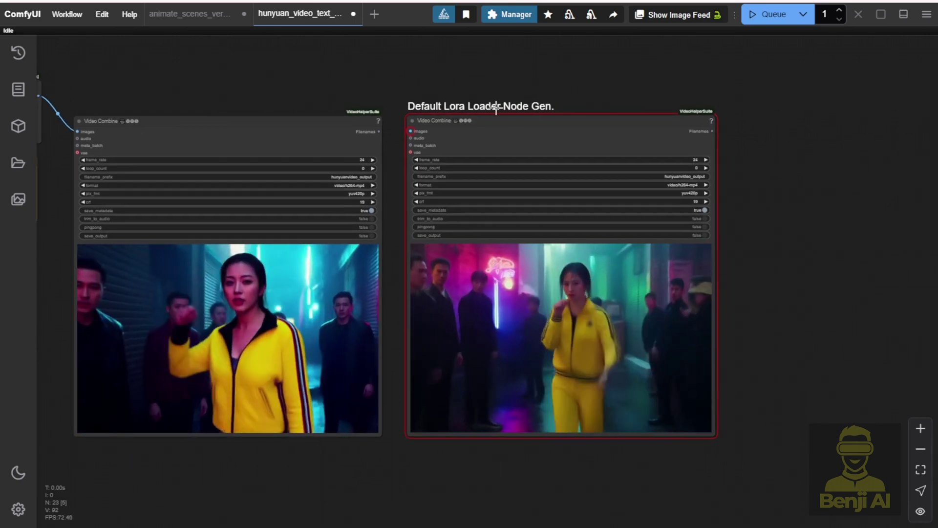
pyautogui.scroll(3, 498, 100)
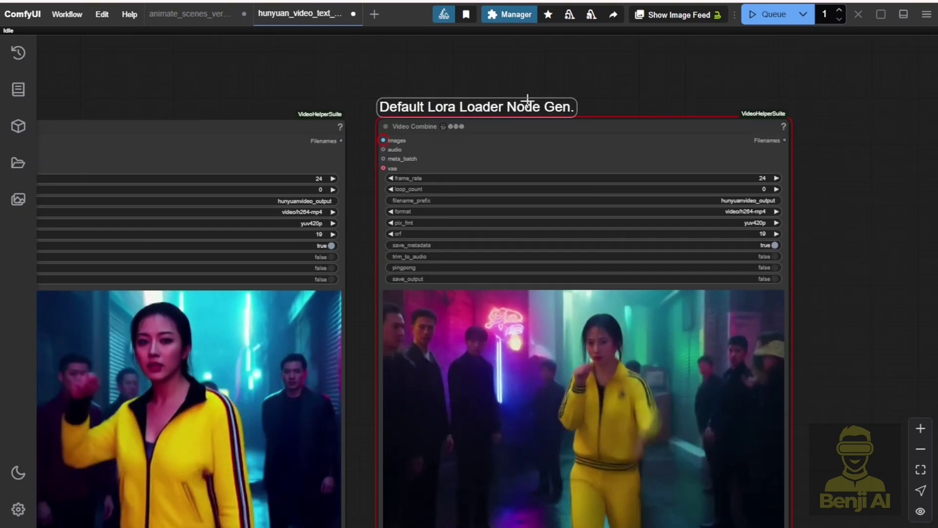
pyautogui.moveTo(532, 131); pyautogui.dragTo(531, 134)
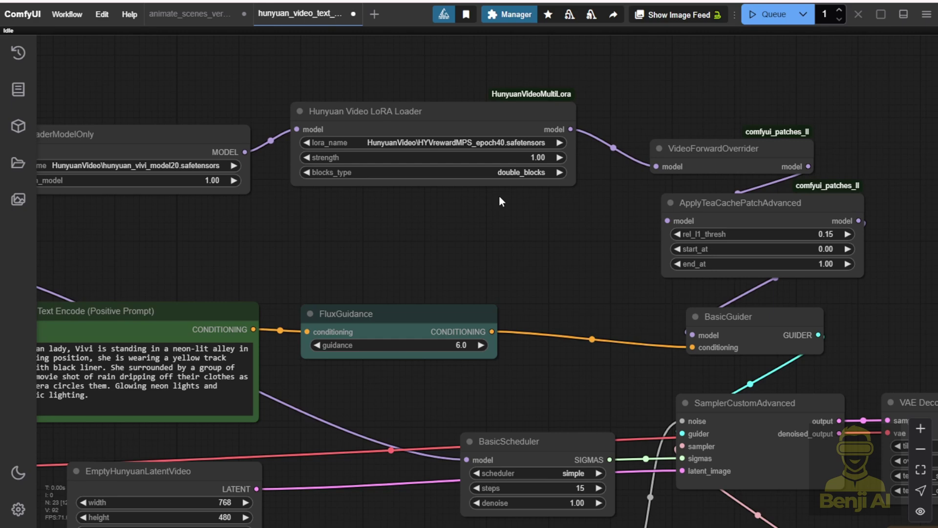
pyautogui.moveTo(250, 276); pyautogui.dragTo(524, 252)
pyautogui.scroll(-2, 461, 258)
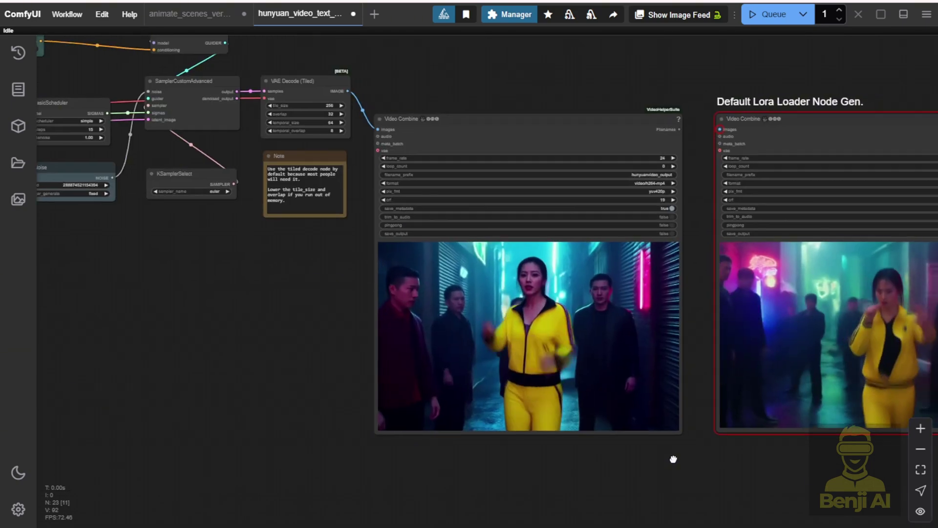
pyautogui.moveTo(672, 456); pyautogui.dragTo(446, 455)
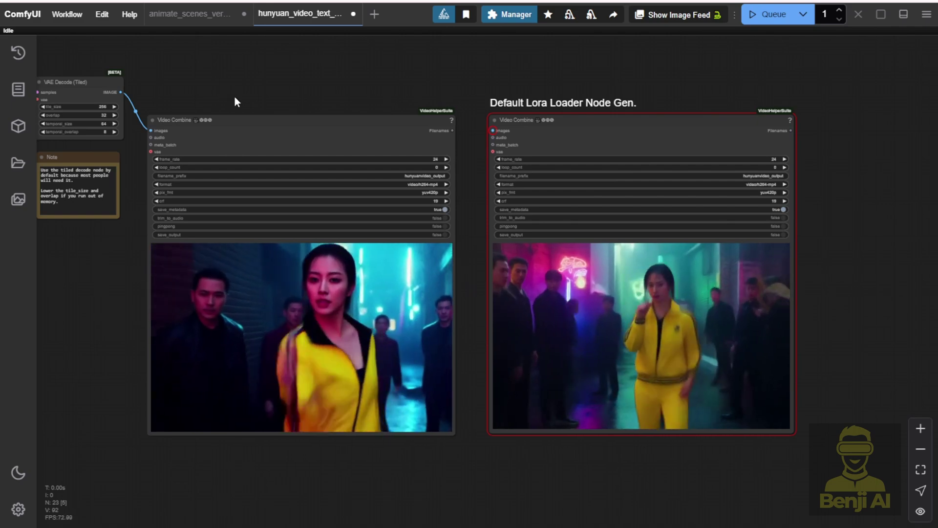
pyautogui.moveTo(243, 71); pyautogui.dragTo(454, 151)
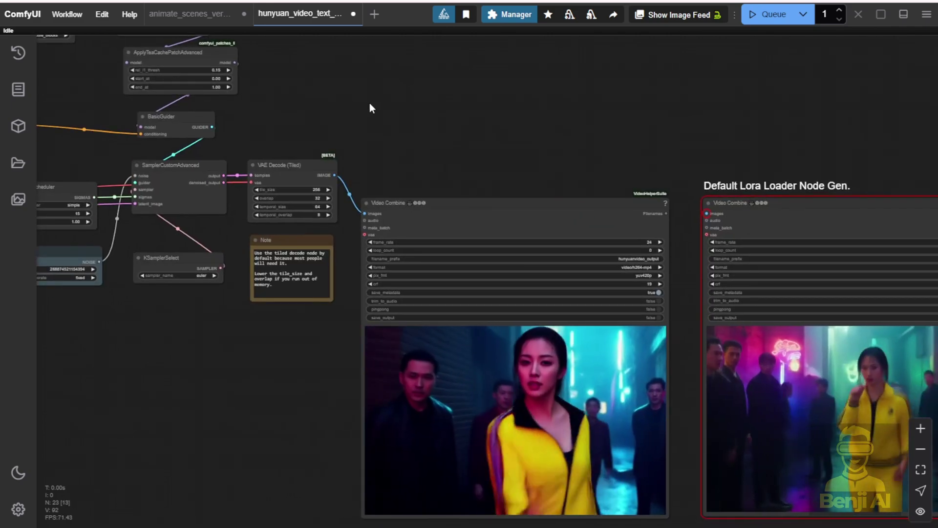
pyautogui.moveTo(370, 103); pyautogui.dragTo(76, 3)
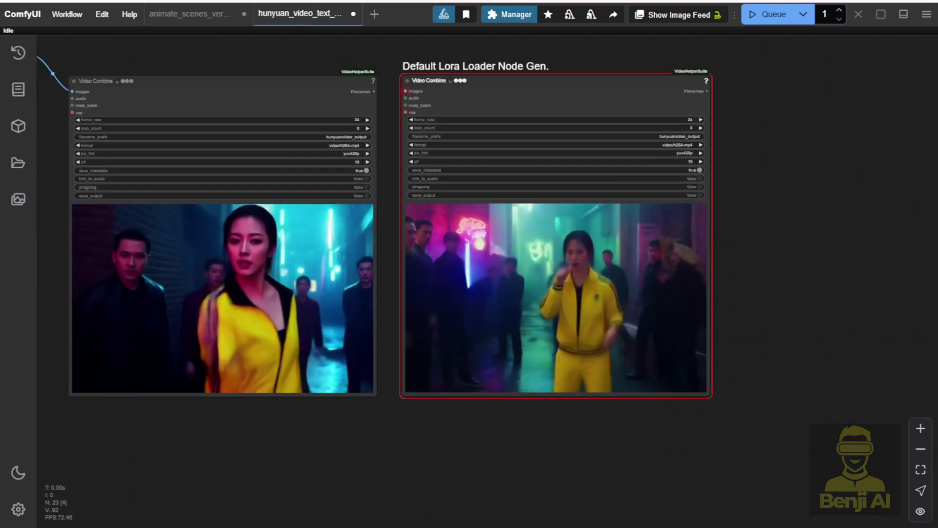
pyautogui.moveTo(199, 444); pyautogui.dragTo(300, 464)
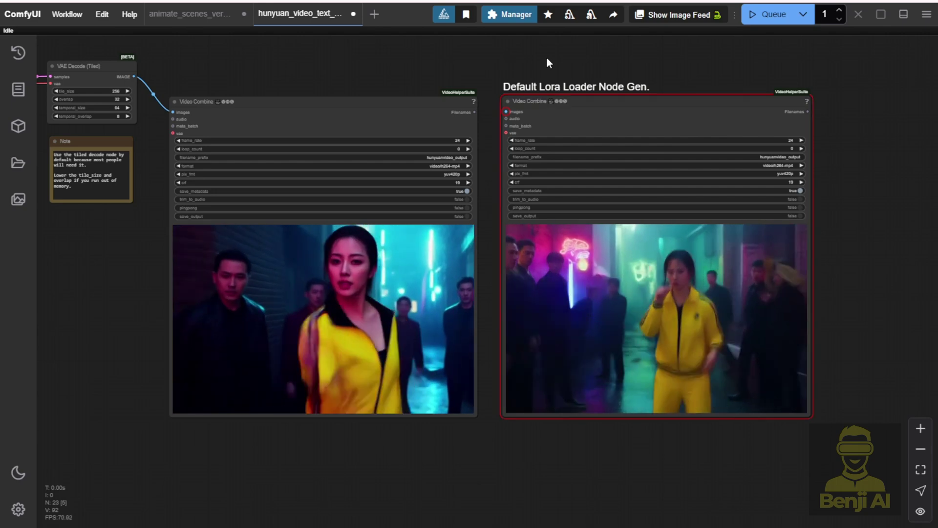
pyautogui.moveTo(546, 58); pyautogui.dragTo(451, 77)
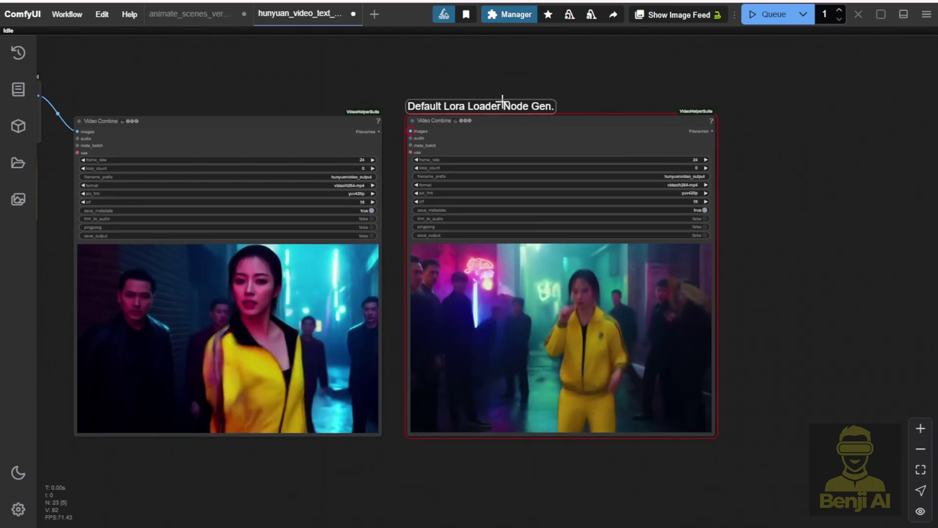
pyautogui.scroll(3, 502, 100)
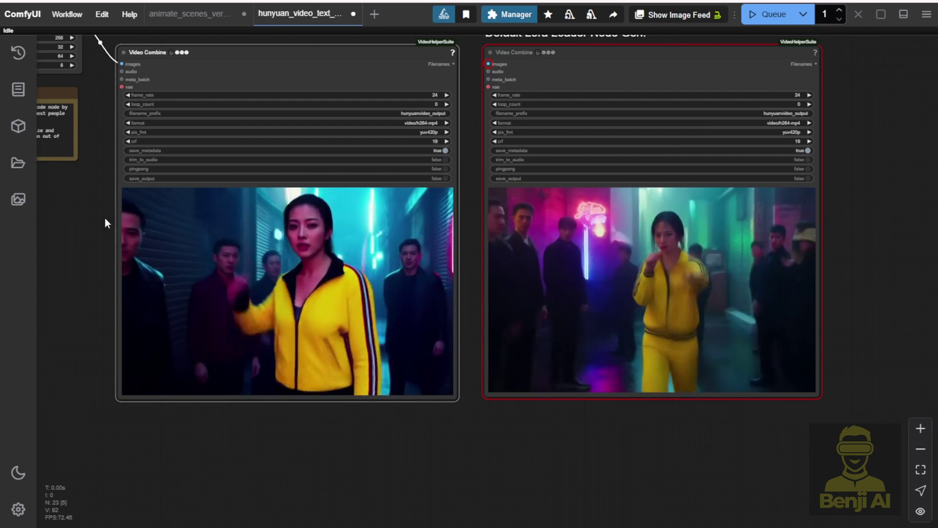
# Shift the connected Video Combine node slightly away from the default LoRA loader generation's node
pyautogui.moveTo(226, 57)
pyautogui.mouseDown()
pyautogui.moveTo(214, 58)
pyautogui.moveTo(223, 58)
pyautogui.mouseUp()
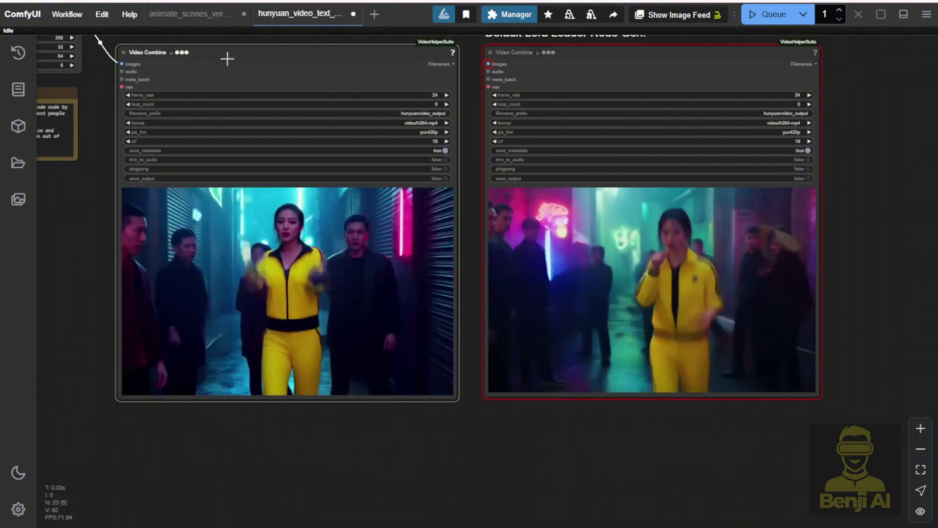
pyautogui.moveTo(226, 59); pyautogui.dragTo(217, 59)
pyautogui.moveTo(232, 90); pyautogui.dragTo(242, 90)
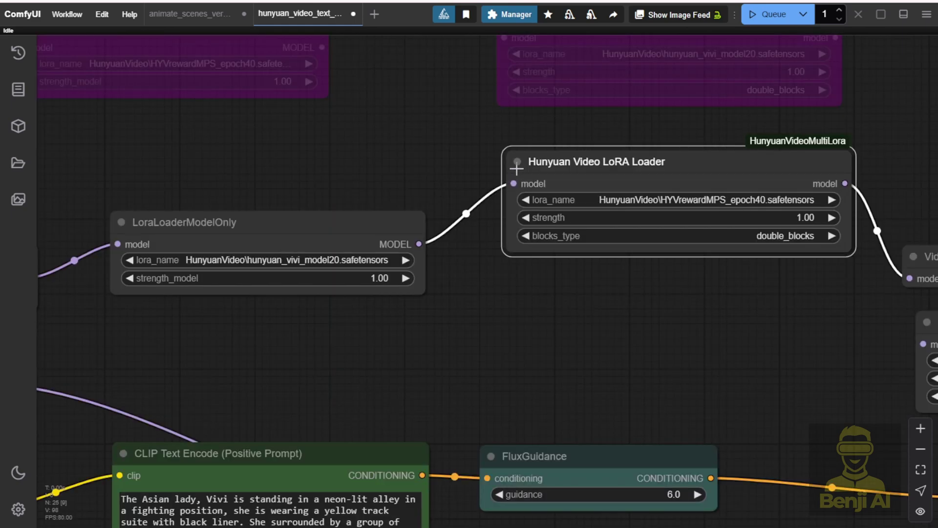
# Disconnect the MPS reward Hunyuan Video LoRA Loader and link the vivi LoraLoaderModelOnly directly to VideoForwardOverrider
pyautogui.moveTo(465, 137); pyautogui.dragTo(216, 150)
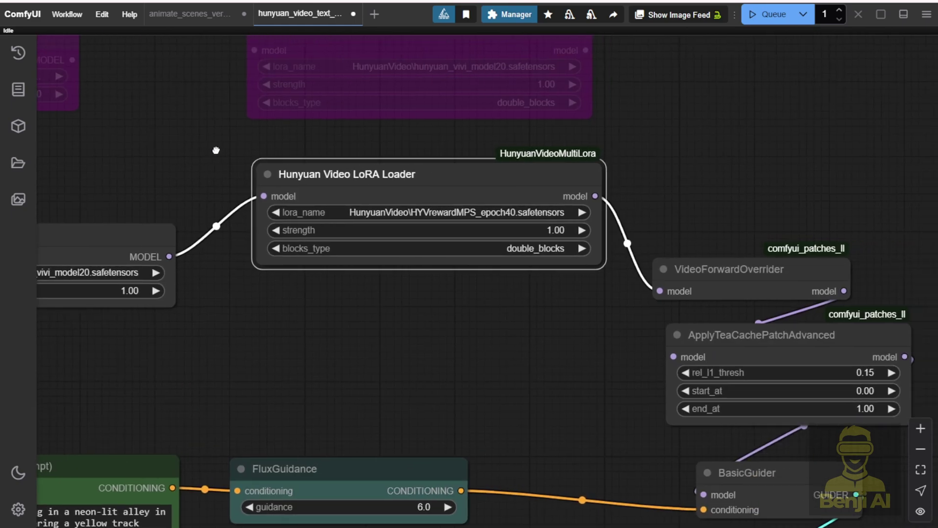
pyautogui.moveTo(355, 168); pyautogui.dragTo(367, 193)
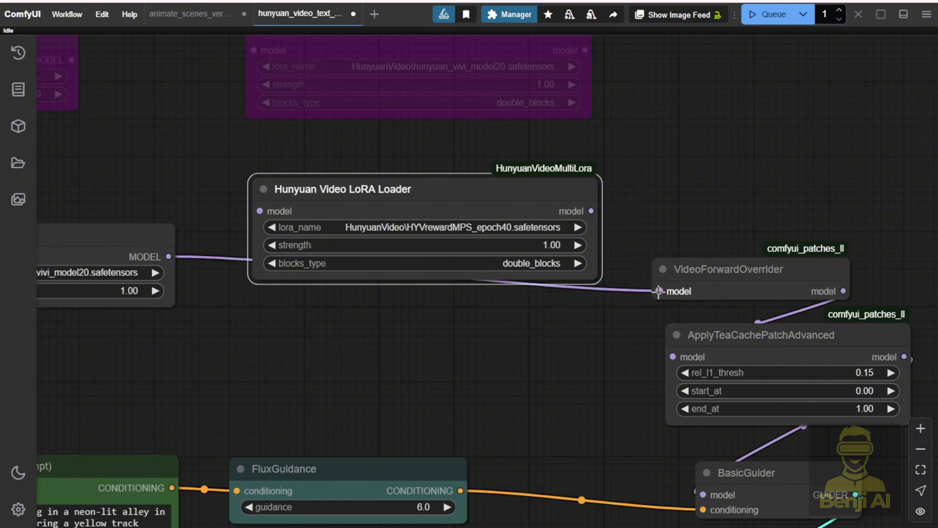
pyautogui.moveTo(756, 204); pyautogui.dragTo(633, 159)
pyautogui.moveTo(519, 155); pyautogui.dragTo(707, 146)
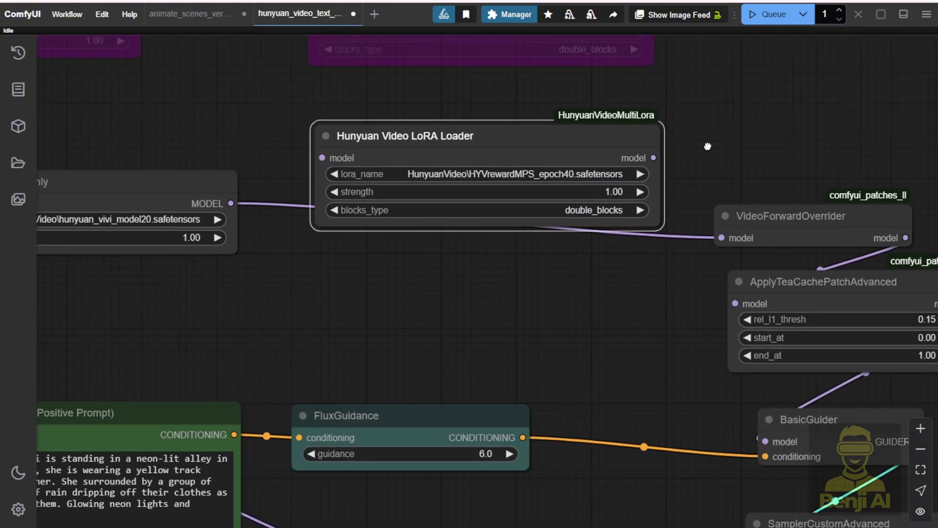
# Lower the vivi LoraLoaderModelOnly, raise the MPS reward Hunyuan Video LoRA Loader above the model link, and bypass the raised node
pyautogui.moveTo(260, 155); pyautogui.dragTo(474, 183)
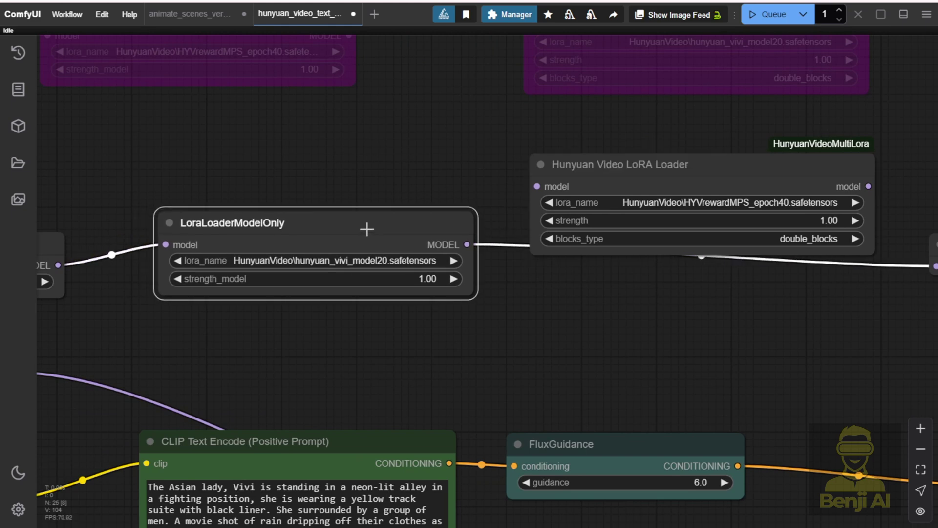
pyautogui.moveTo(367, 229); pyautogui.dragTo(367, 245)
pyautogui.moveTo(400, 182); pyautogui.dragTo(311, 234)
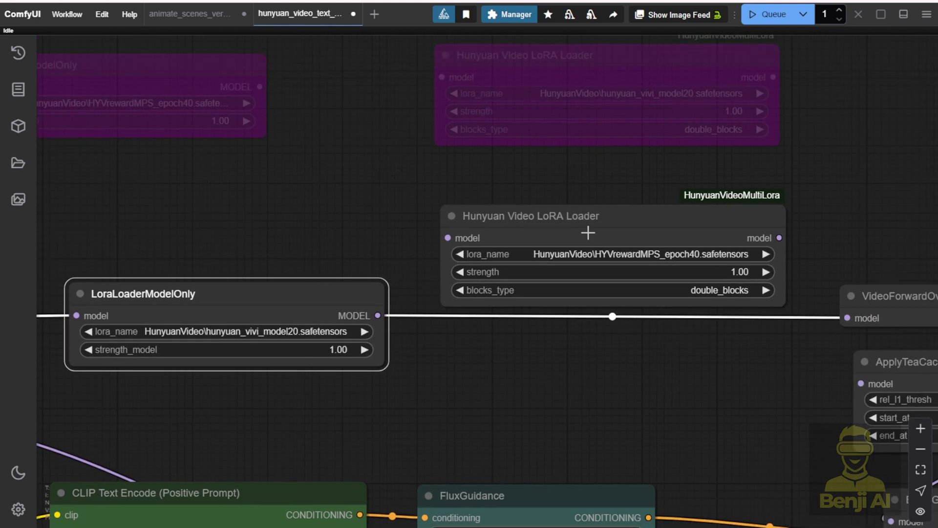
pyautogui.moveTo(582, 222); pyautogui.dragTo(581, 184)
pyautogui.rightClick(584, 182)
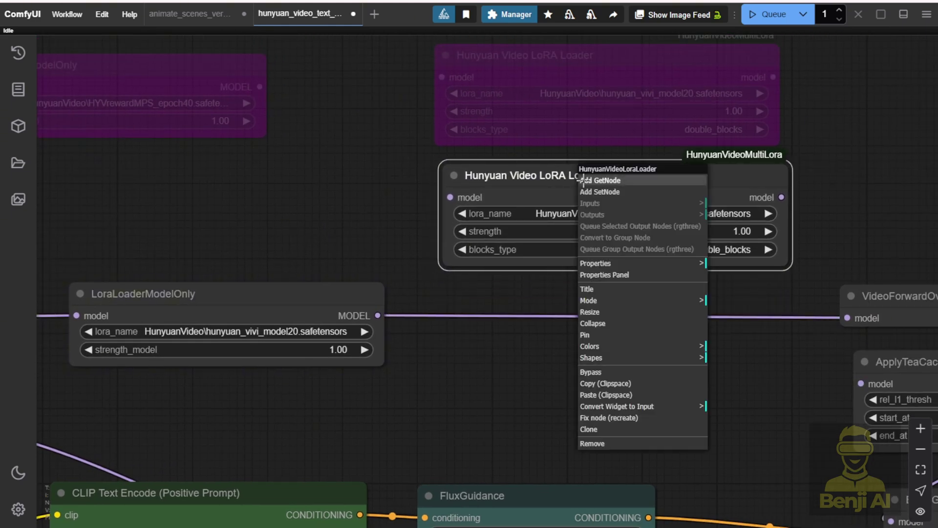
pyautogui.click(591, 372)
# Move the bypassed MPS reward LoraLoaderModelOnly closer to the bypassed Hunyuan Video LoRA Loaders
pyautogui.hscroll(3, 562, 271)
pyautogui.scroll(2, 515, 317)
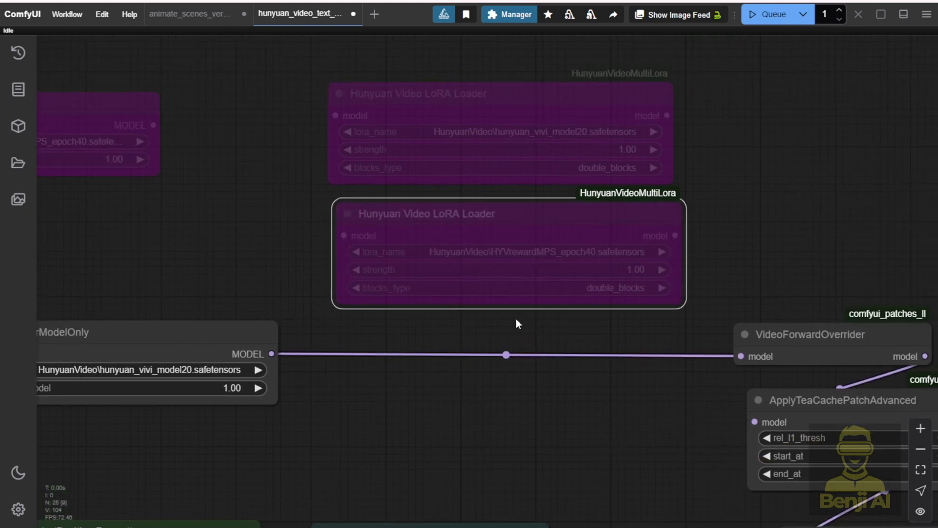
pyautogui.scroll(3, 518, 293)
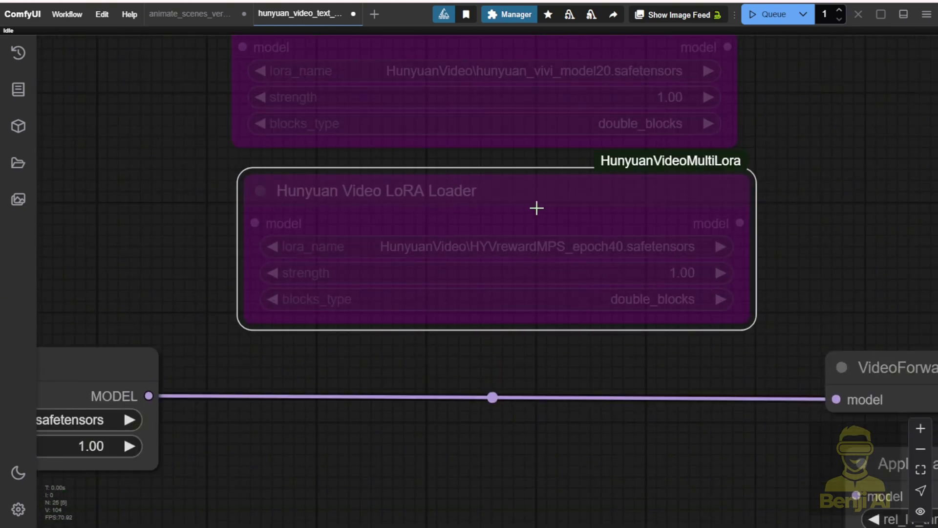
pyautogui.scroll(-4, 494, 247)
pyautogui.moveTo(215, 154); pyautogui.dragTo(515, 139)
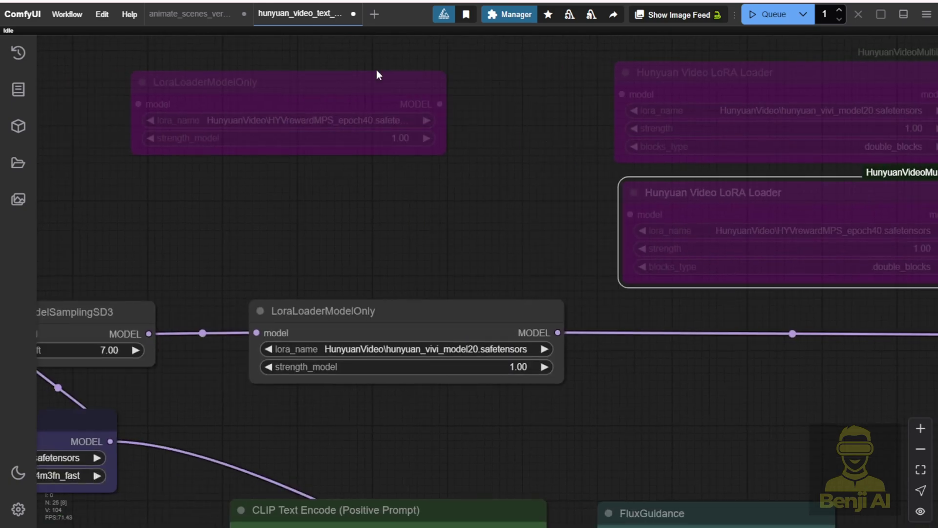
pyautogui.moveTo(341, 85); pyautogui.dragTo(439, 82)
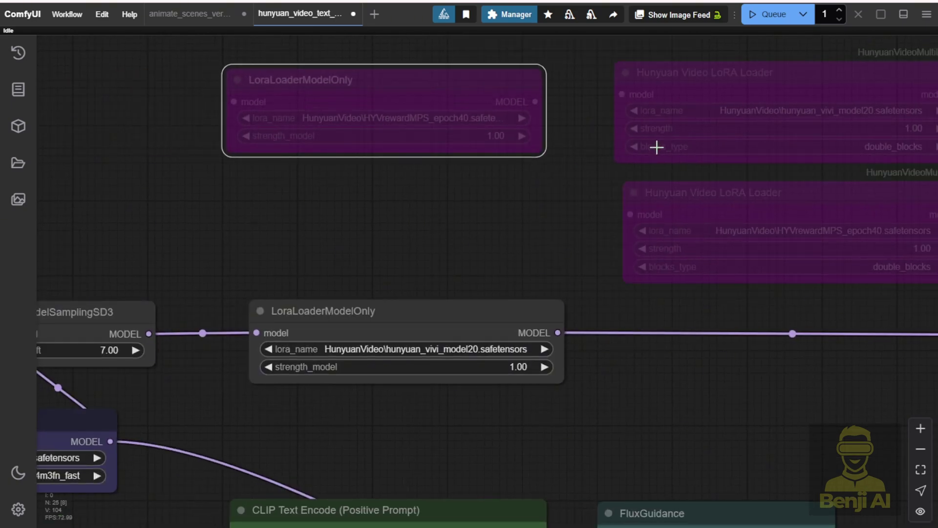
pyautogui.moveTo(515, 212); pyautogui.dragTo(214, 157)
# Generate the video with only the vivi LoraLoaderModelOnly active and view its preview beside the labelled generations
pyautogui.scroll(-3, 222, 166)
pyautogui.moveTo(333, 329); pyautogui.dragTo(583, 274)
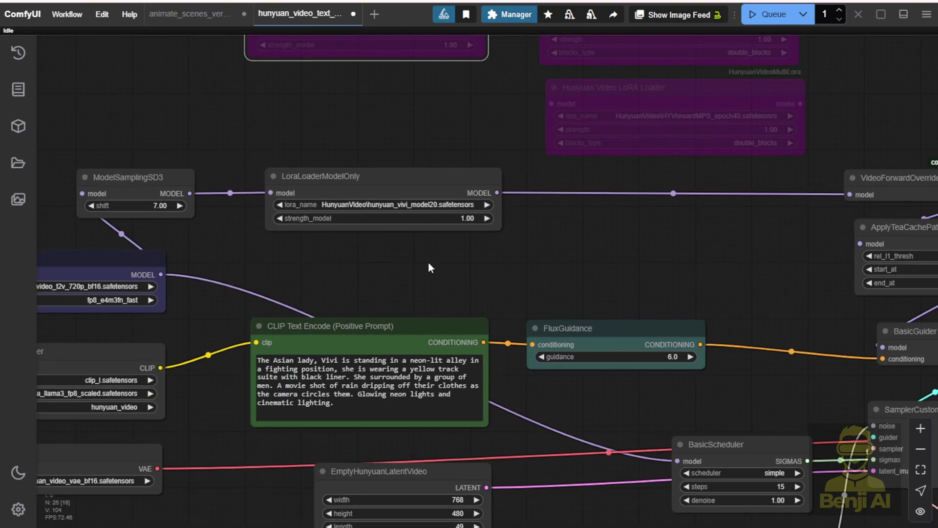
pyautogui.hscroll(3, 670, 218)
pyautogui.scroll(1, 669, 218)
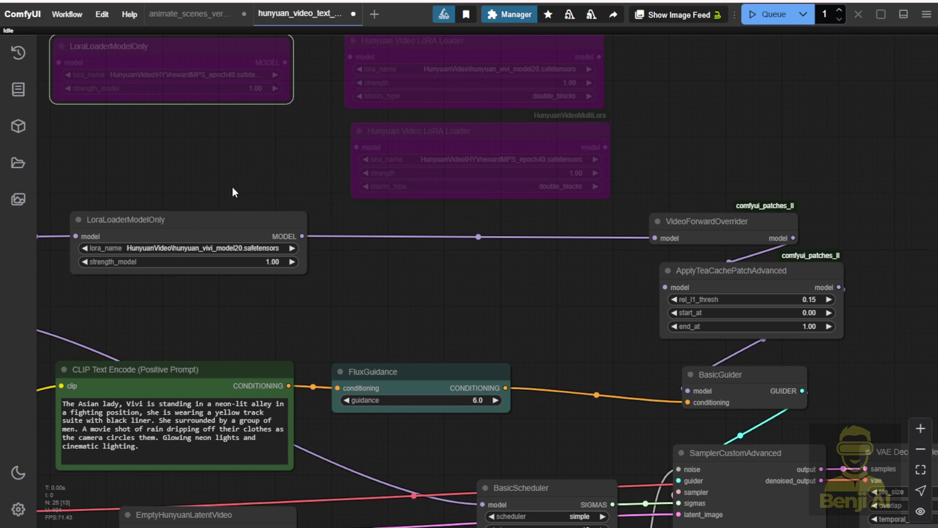
pyautogui.scroll(4, 224, 191)
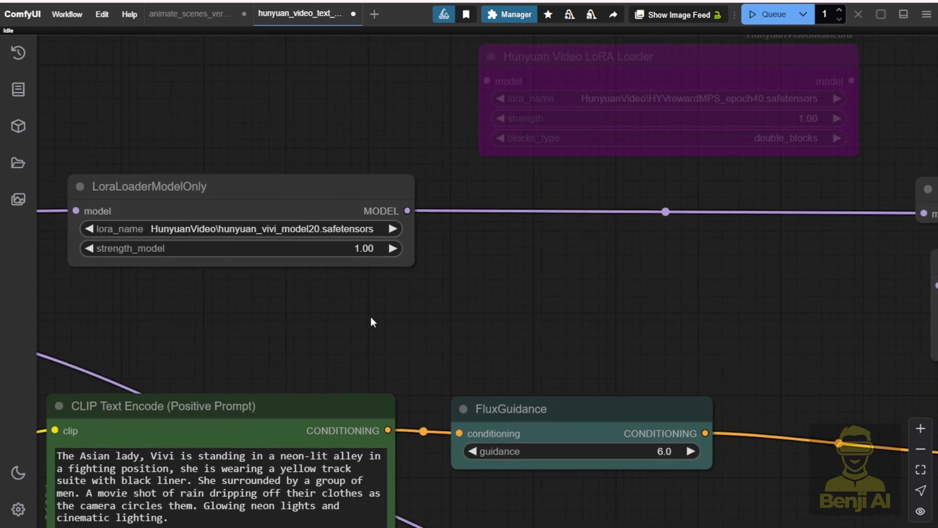
pyautogui.scroll(-2, 368, 316)
pyautogui.scroll(-2, 417, 304)
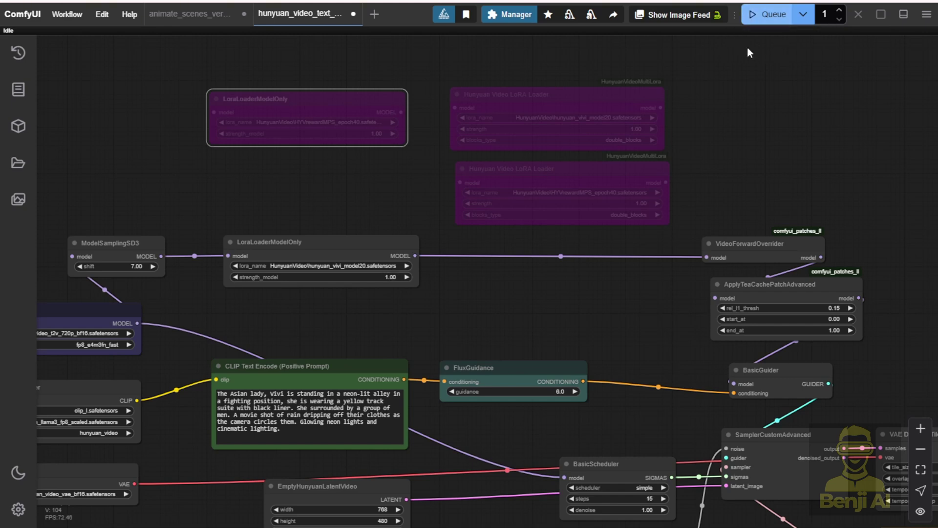
pyautogui.scroll(-3, 749, 115)
pyautogui.moveTo(821, 128); pyautogui.dragTo(397, 11)
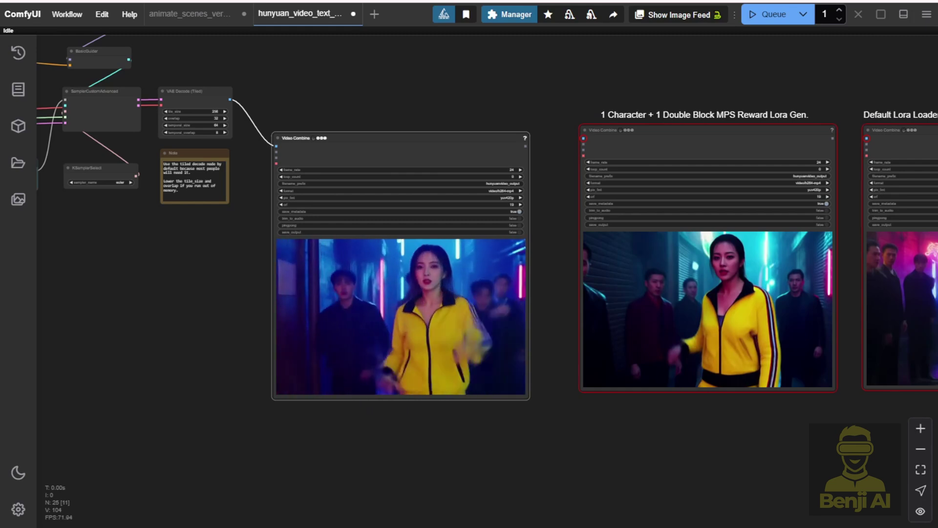
# Examine the workflow from the vivi LoraLoaderModelOnly through the BasicScheduler, RandomNoise and sampler settings used for this generation
pyautogui.moveTo(167, 288); pyautogui.dragTo(592, 516)
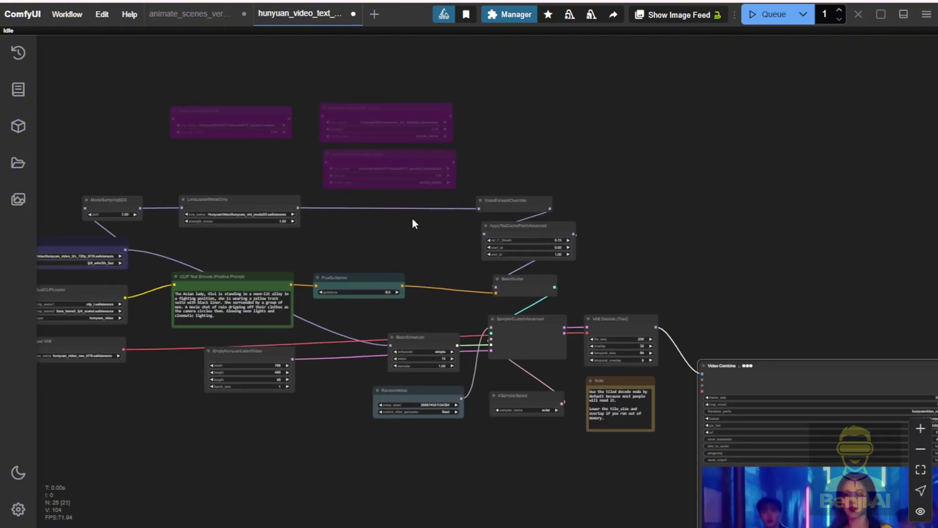
pyautogui.scroll(3, 412, 218)
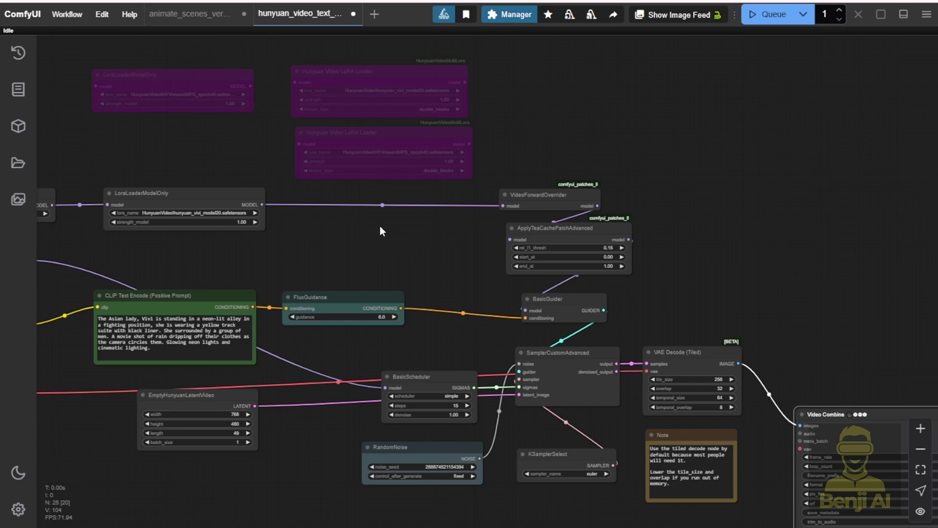
pyautogui.moveTo(708, 513); pyautogui.dragTo(405, 227)
pyautogui.moveTo(367, 338); pyautogui.dragTo(575, 367)
pyautogui.scroll(3, 539, 291)
pyautogui.moveTo(540, 291); pyautogui.dragTo(463, 418)
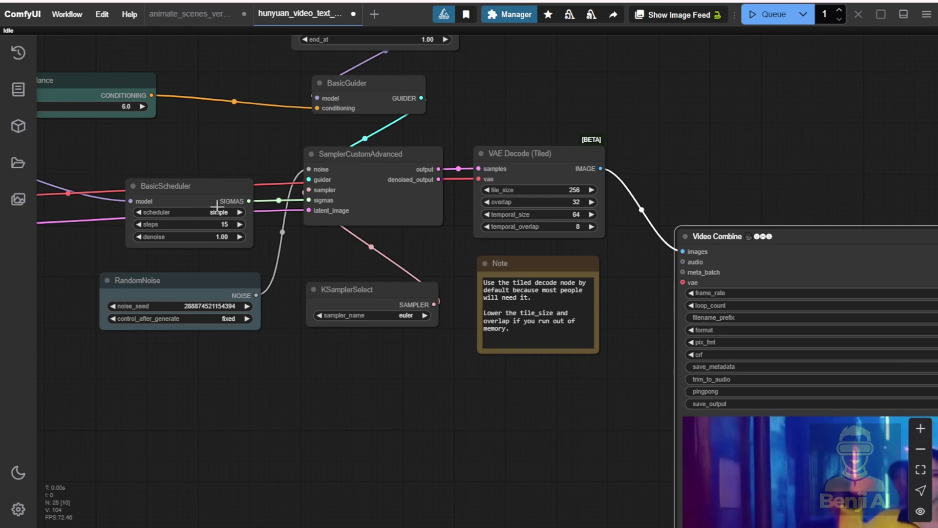
# Resume the video preview under the "1 Character + 1 Double Block MPS Reward Lora Gen." label and watch it beside the vivi-only result
pyautogui.scroll(-2, 325, 406)
pyautogui.moveTo(559, 520); pyautogui.dragTo(165, 297)
pyautogui.scroll(-2, 555, 451)
pyautogui.moveTo(629, 477); pyautogui.dragTo(492, 452)
pyautogui.rightClick(587, 251)
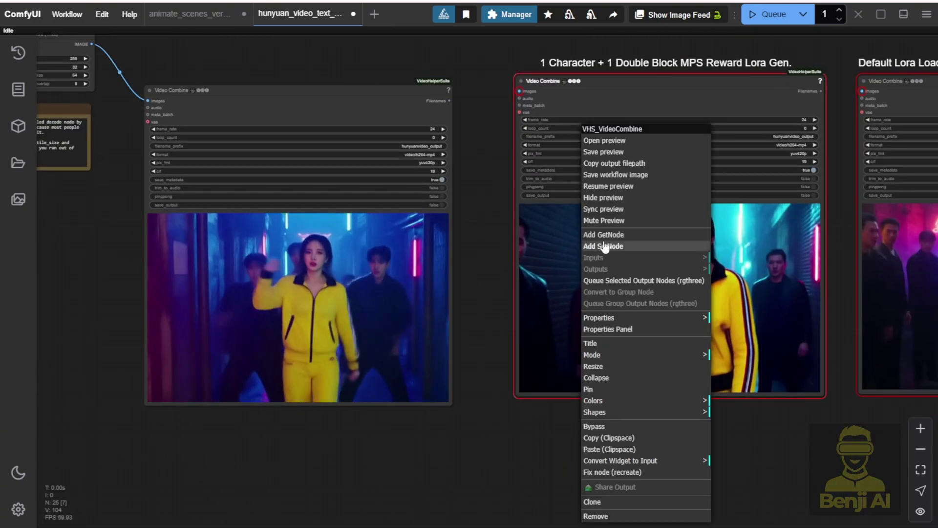
pyautogui.click(608, 189)
pyautogui.moveTo(491, 459); pyautogui.dragTo(509, 446)
pyautogui.moveTo(485, 91); pyautogui.dragTo(441, 97)
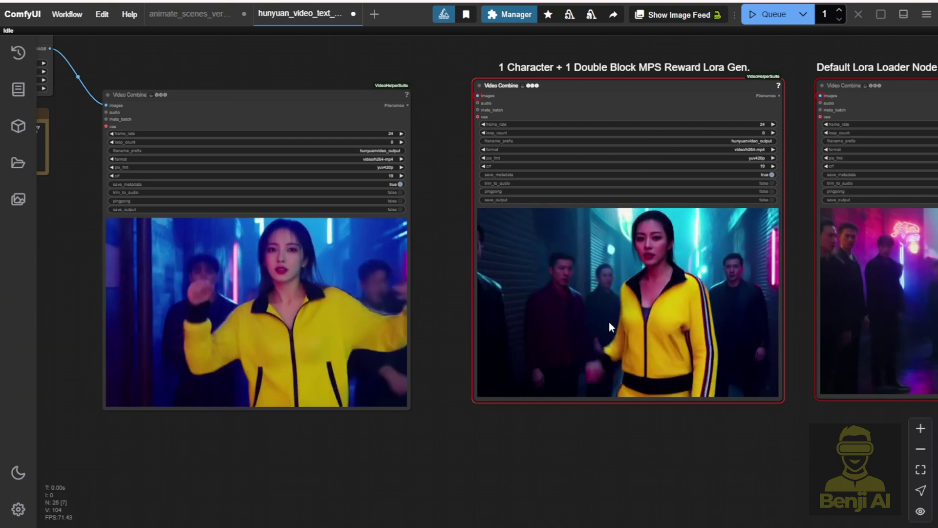
# Pause the vivi-only video preview and compare it up close with the double-block MPS reward generation
pyautogui.scroll(6, 161, 350)
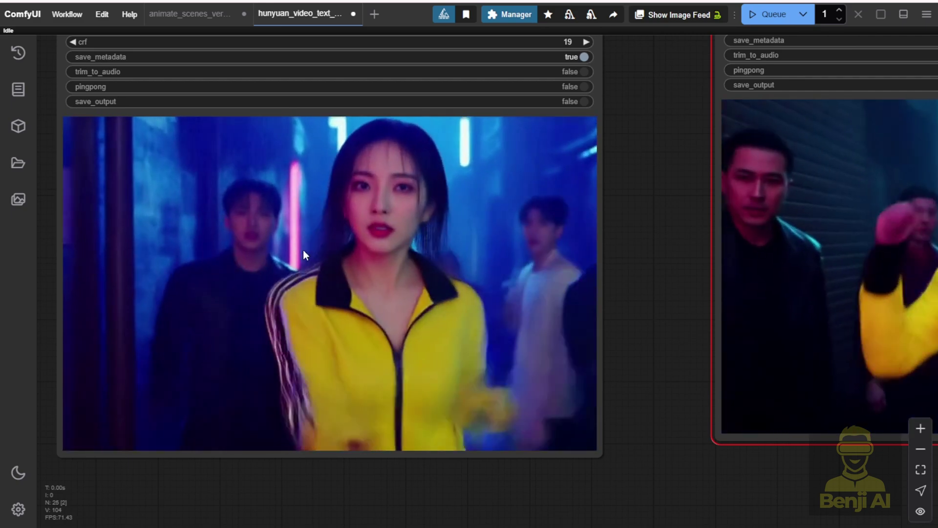
pyautogui.rightClick(303, 251)
pyautogui.click(336, 187)
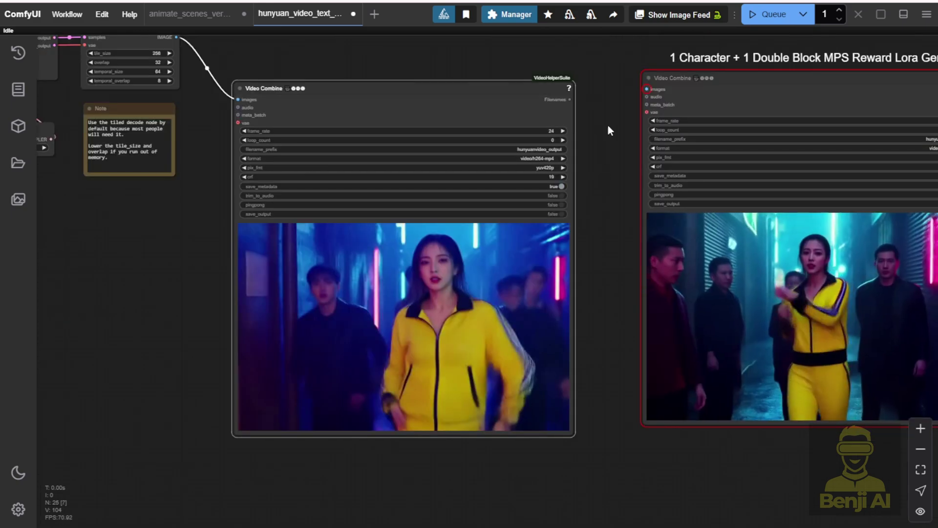
pyautogui.moveTo(587, 226); pyautogui.dragTo(243, 203)
pyautogui.scroll(1, 441, 257)
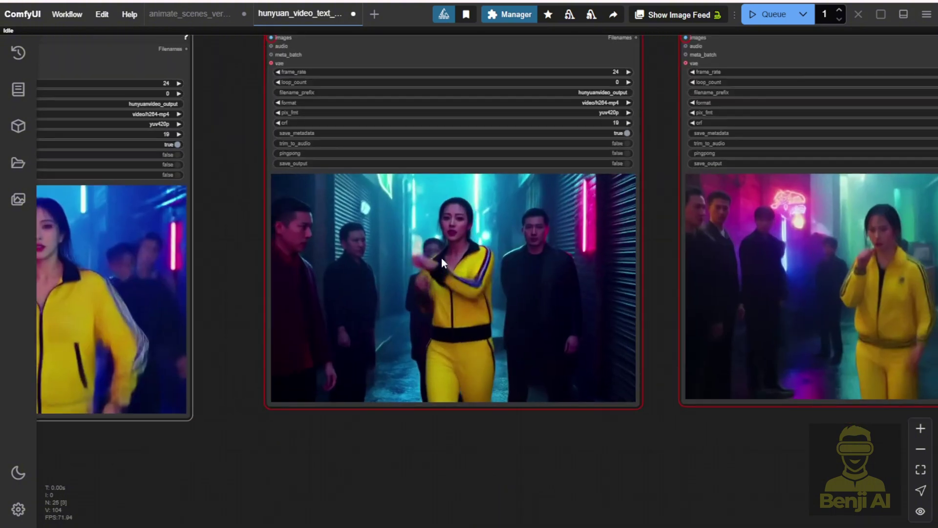
pyautogui.scroll(4, 441, 257)
pyautogui.scroll(-2, 472, 245)
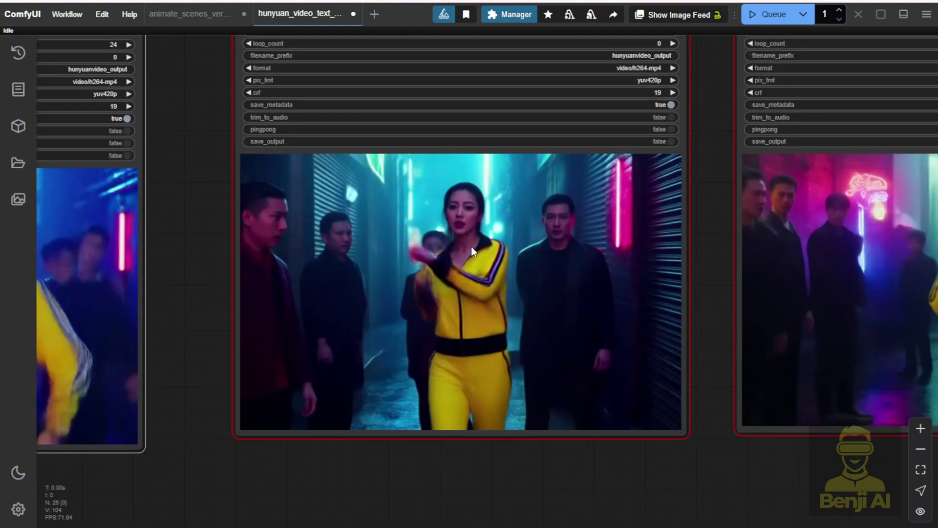
pyautogui.scroll(-1, 471, 246)
pyautogui.scroll(-2, 230, 245)
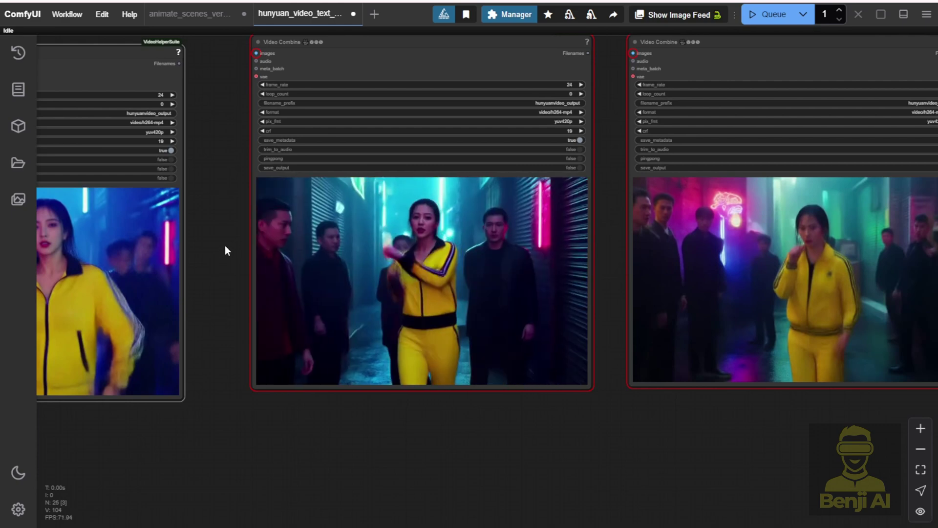
pyautogui.moveTo(224, 246); pyautogui.dragTo(351, 269)
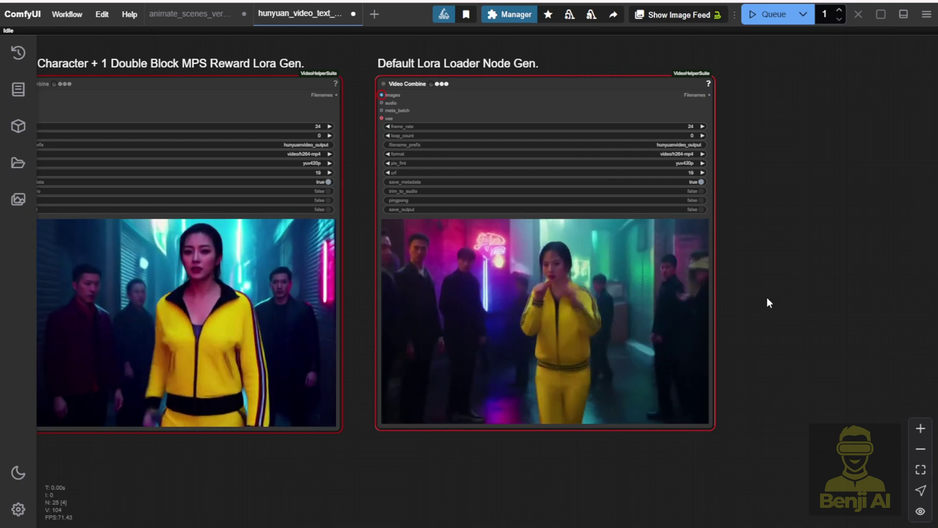
# Inspect the "Default Lora Loader Node Gen." video preview up close
pyautogui.moveTo(767, 298); pyautogui.dragTo(797, 259)
pyautogui.scroll(4, 703, 301)
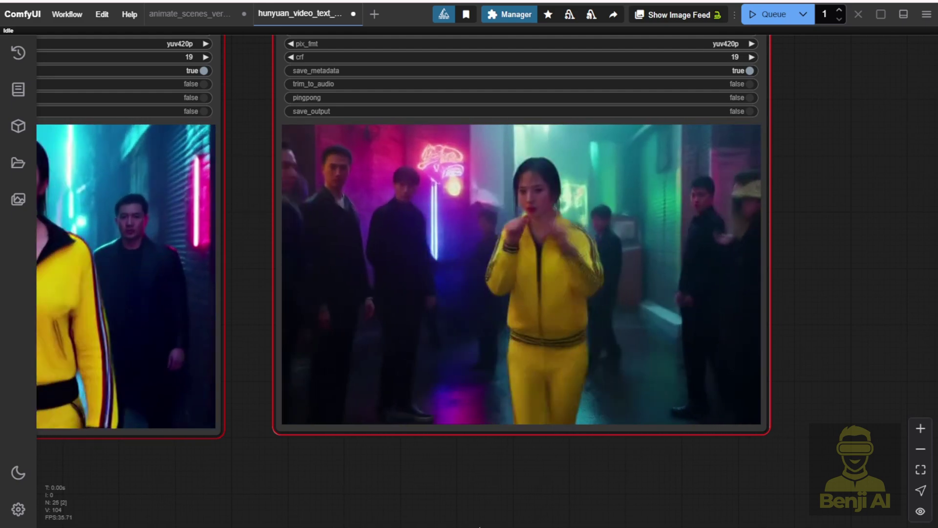
pyautogui.scroll(-2, 456, 401)
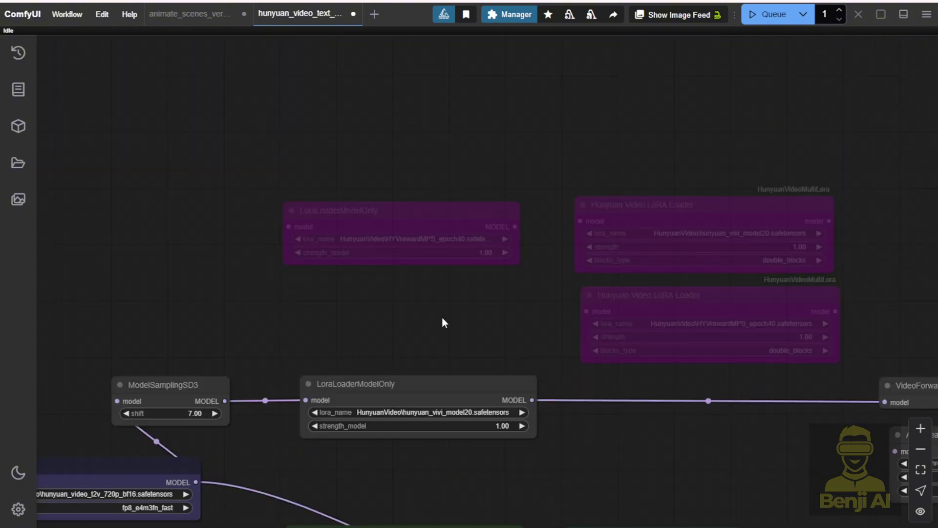
# Copy the MPS reward and vivi LoraLoaderModelOnly nodes into the space above the "Default Lora Loader Node Gen." label
pyautogui.moveTo(441, 316); pyautogui.dragTo(412, 196)
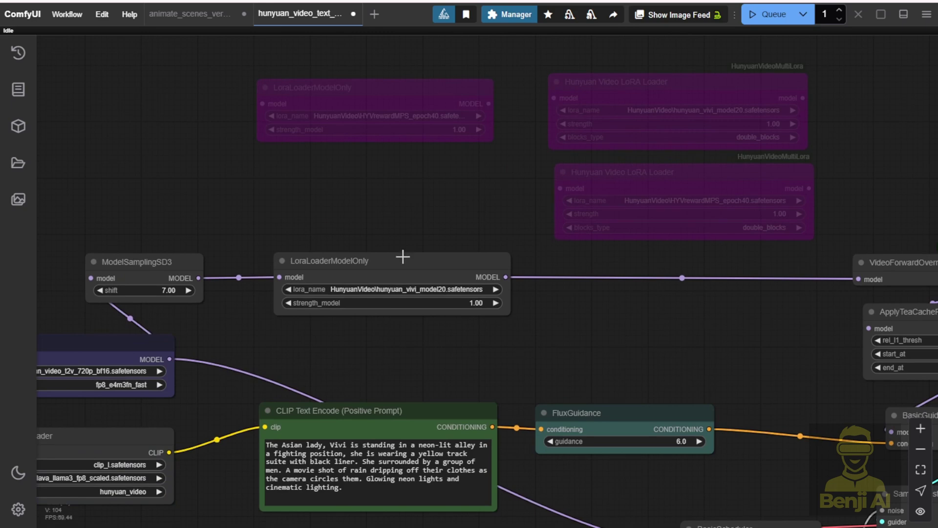
pyautogui.rightClick(389, 93)
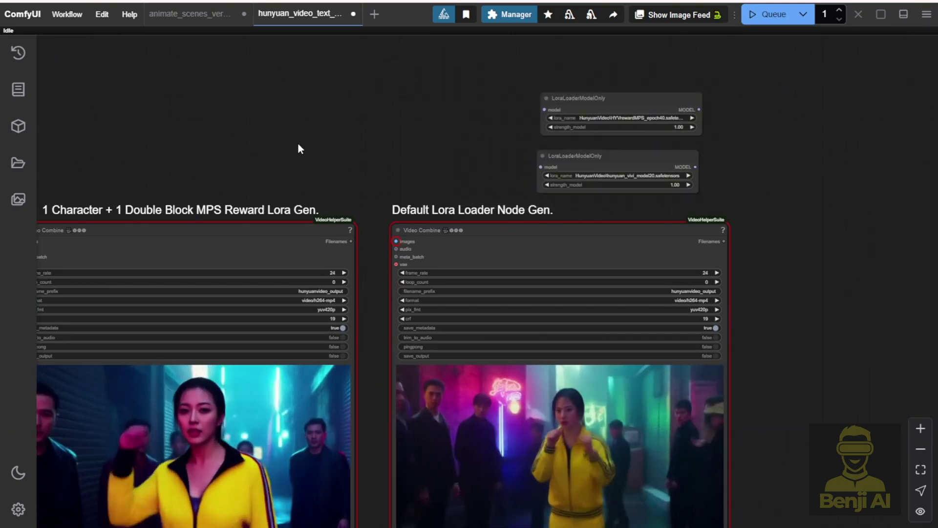
pyautogui.scroll(4, 507, 139)
pyautogui.moveTo(381, 204); pyautogui.dragTo(356, 249)
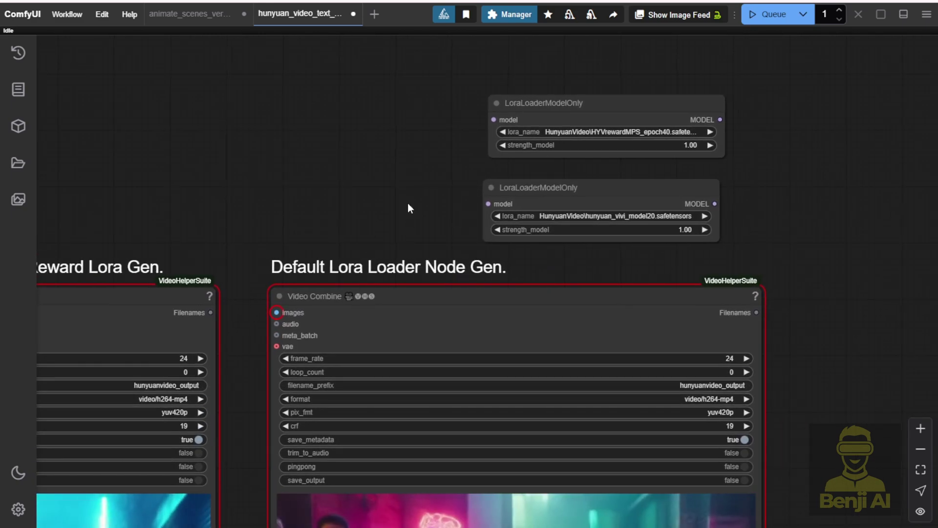
# Arrange the two copied LoraLoaderModelOnly nodes side by side above the "Default Lora Loader Node Gen." label and bypass both
pyautogui.moveTo(537, 204); pyautogui.dragTo(337, 180)
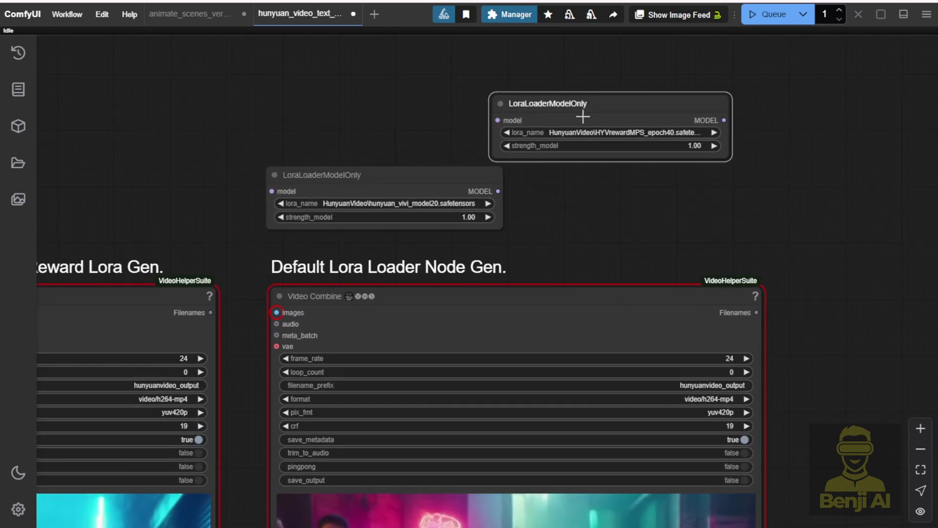
pyautogui.moveTo(583, 116); pyautogui.dragTo(614, 185)
pyautogui.scroll(3, 557, 145)
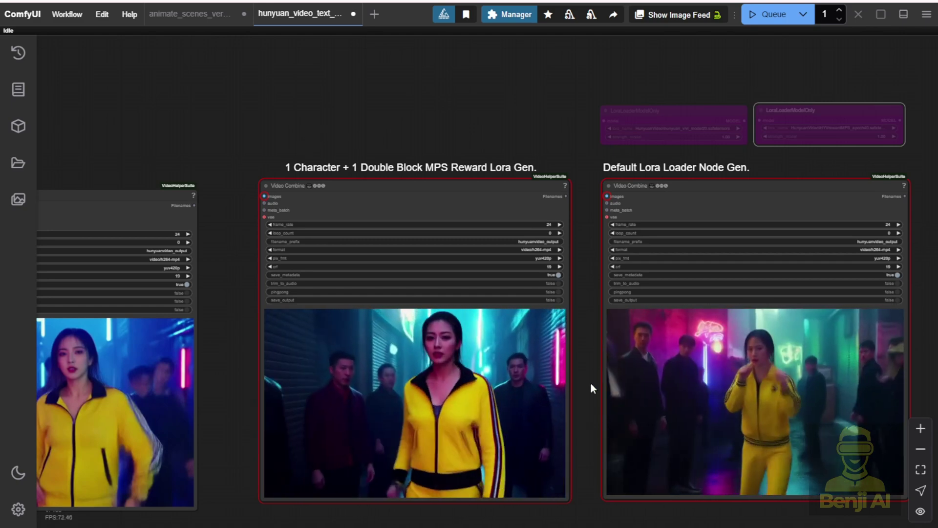
# Place copies of the vivi LoraLoaderModelOnly and MPS reward Hunyuan Video LoRA Loader above the double-block generation, removing the latter's bypass
pyautogui.moveTo(590, 383); pyautogui.dragTo(476, 343)
pyautogui.scroll(4, 693, 343)
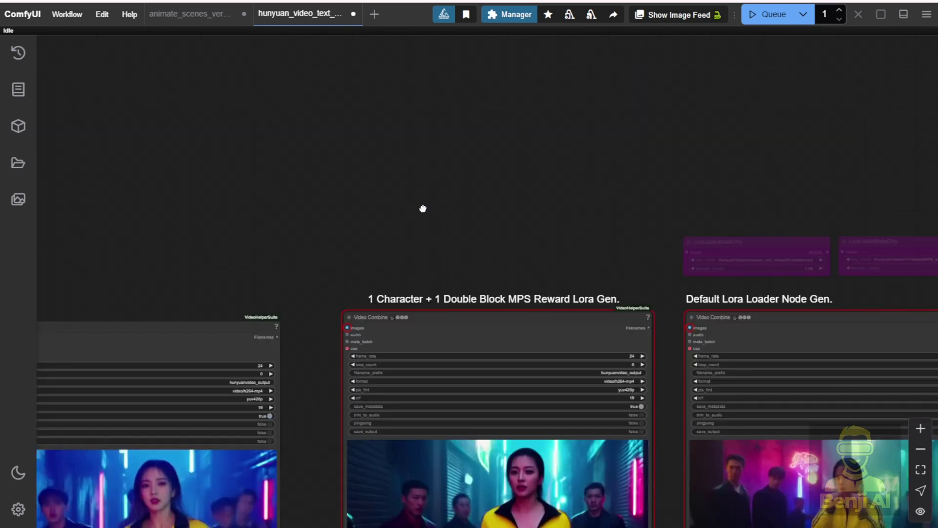
pyautogui.scroll(4, 448, 215)
pyautogui.moveTo(499, 283); pyautogui.dragTo(374, 235)
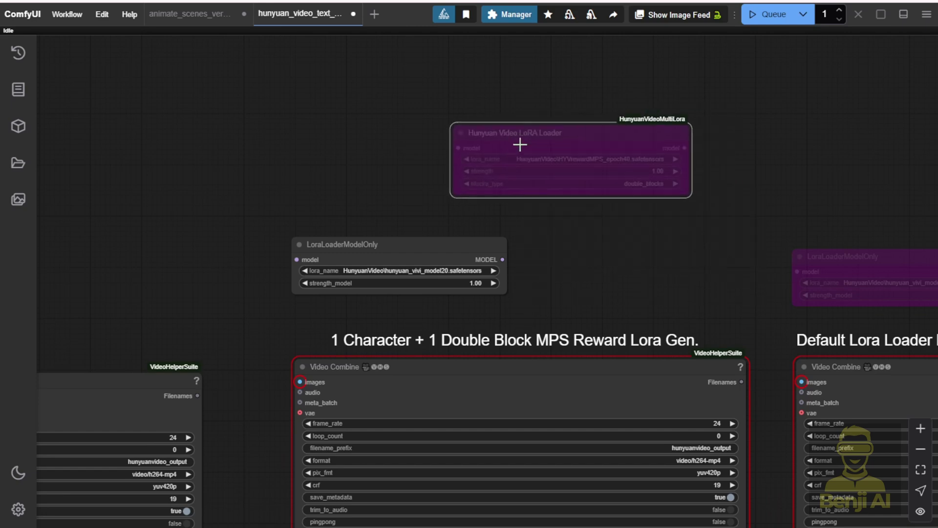
pyautogui.moveTo(583, 226); pyautogui.dragTo(587, 249)
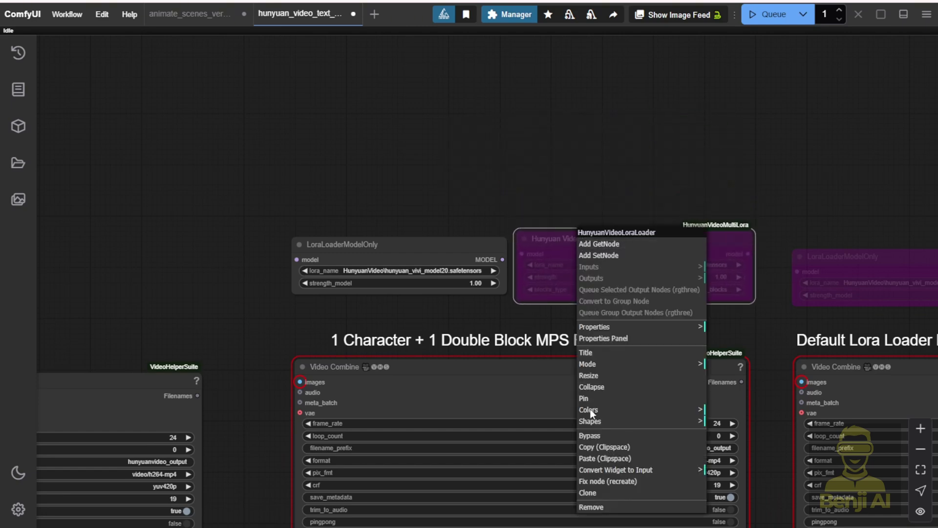
pyautogui.moveTo(538, 176); pyautogui.dragTo(537, 0)
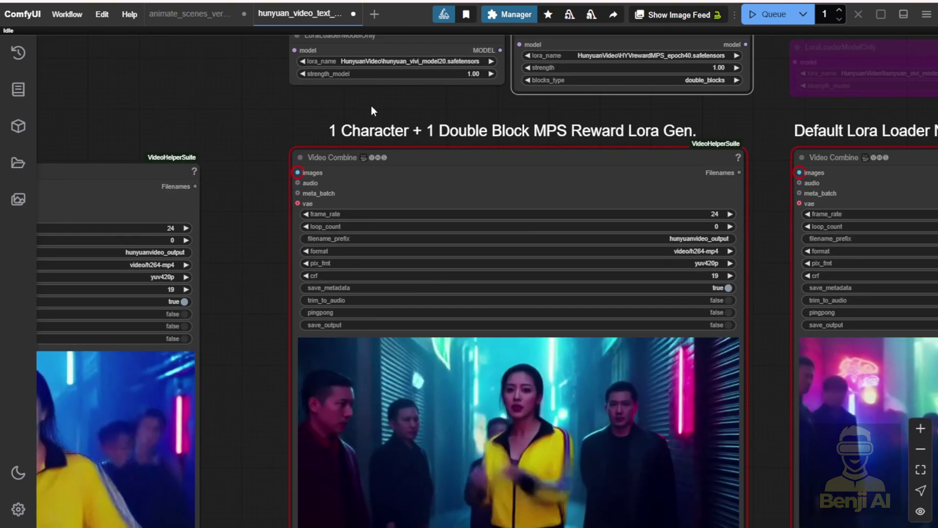
# Align the copied vivi LoraLoaderModelOnly and MPS reward Hunyuan Video LoRA Loader side by side above the double-block generation's label
pyautogui.scroll(-3, 370, 109)
pyautogui.scroll(4, 362, 119)
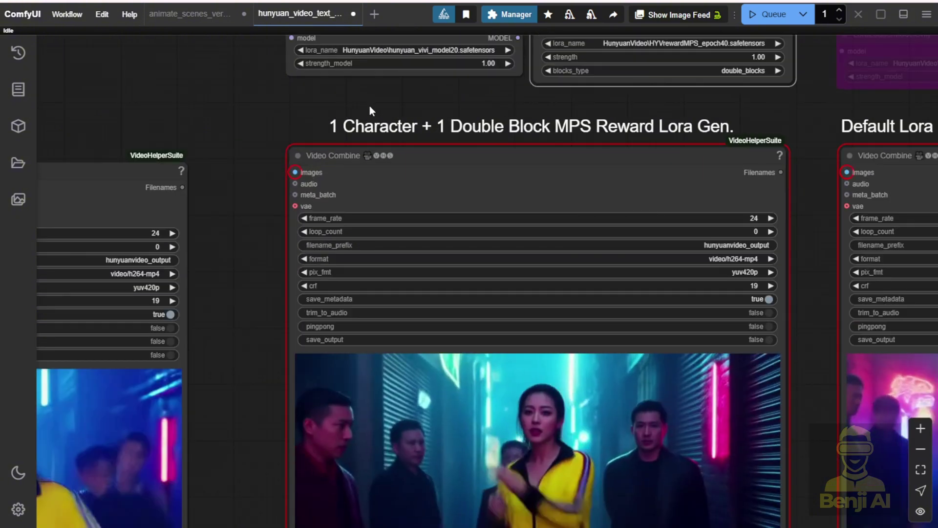
pyautogui.moveTo(370, 113); pyautogui.dragTo(348, 161)
pyautogui.click(374, 69)
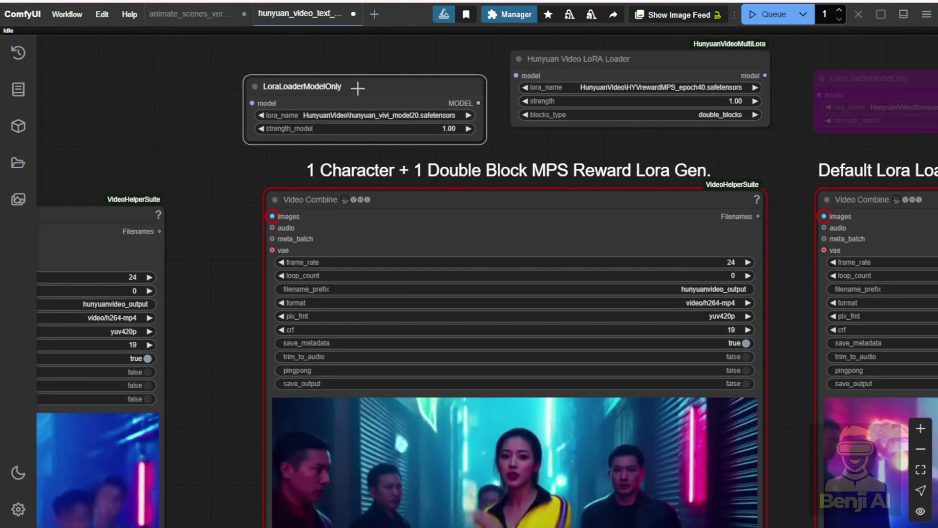
pyautogui.scroll(5, 274, 83)
pyautogui.scroll(-5, 275, 94)
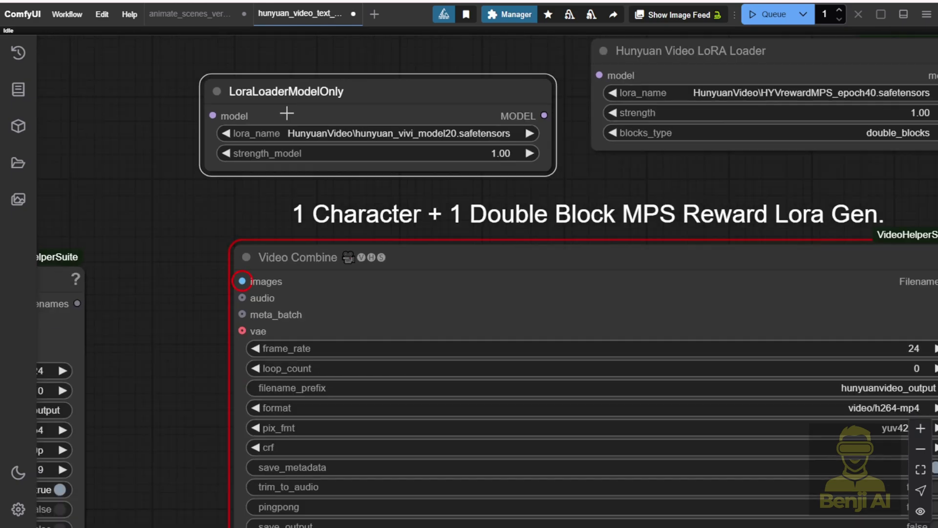
pyautogui.click(547, 88)
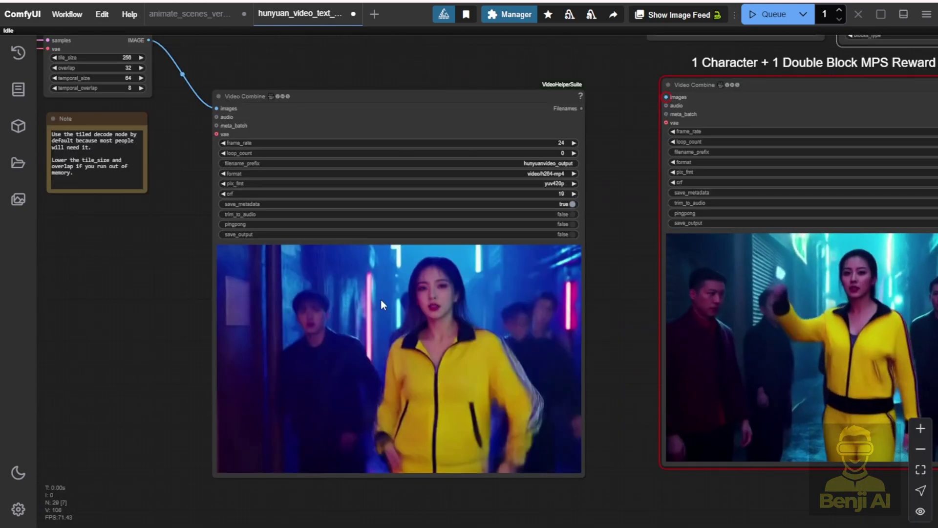
# Resume the vivi-only Video Combine preview and compare its motion with the double-block MPS reward generation
pyautogui.rightClick(381, 300)
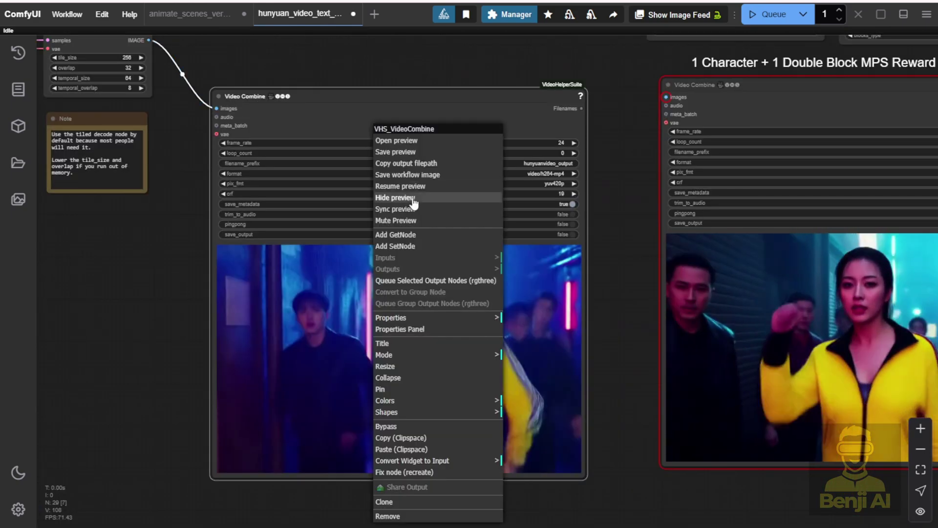
pyautogui.click(412, 187)
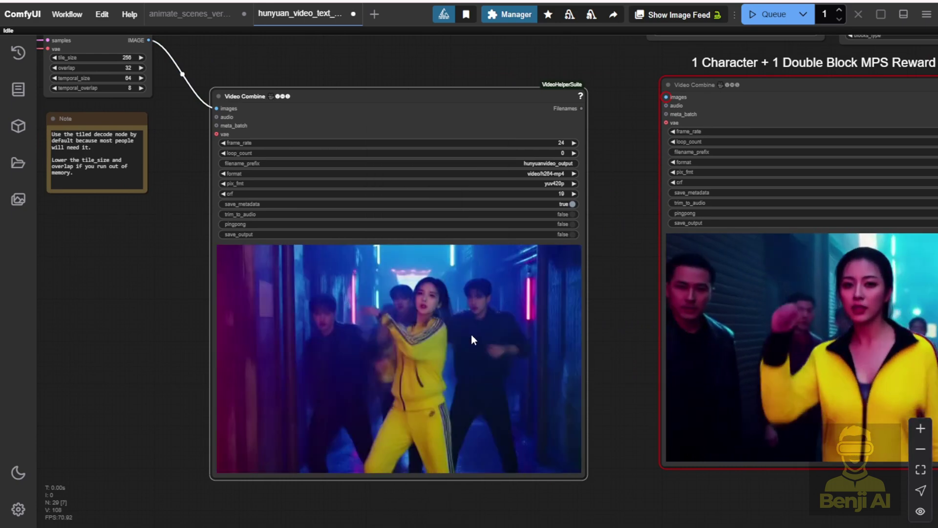
pyautogui.scroll(-2, 471, 334)
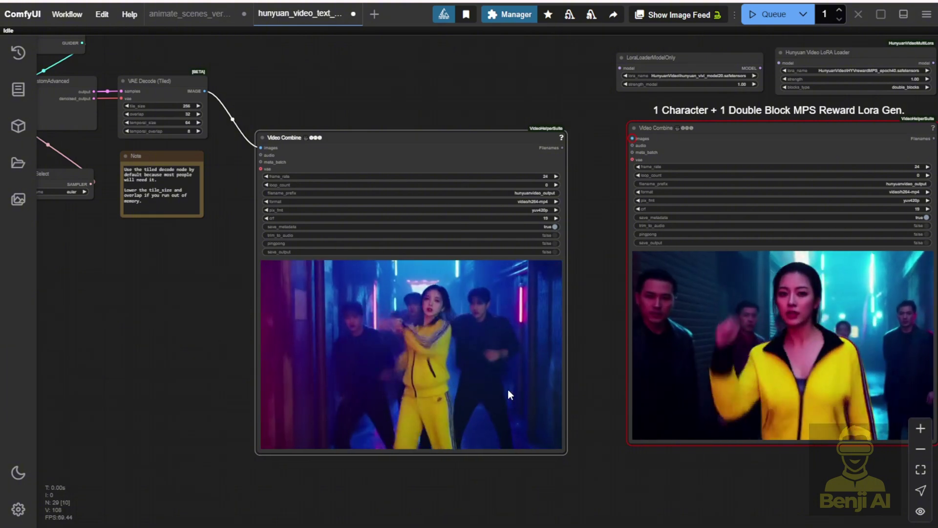
pyautogui.scroll(-2, 669, 374)
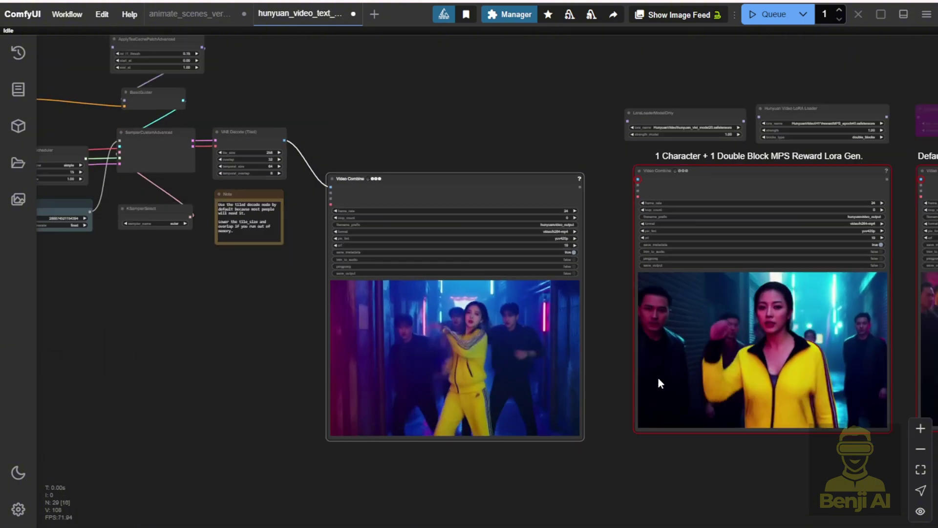
pyautogui.moveTo(181, 302); pyautogui.dragTo(101, 256)
pyautogui.scroll(2, 101, 257)
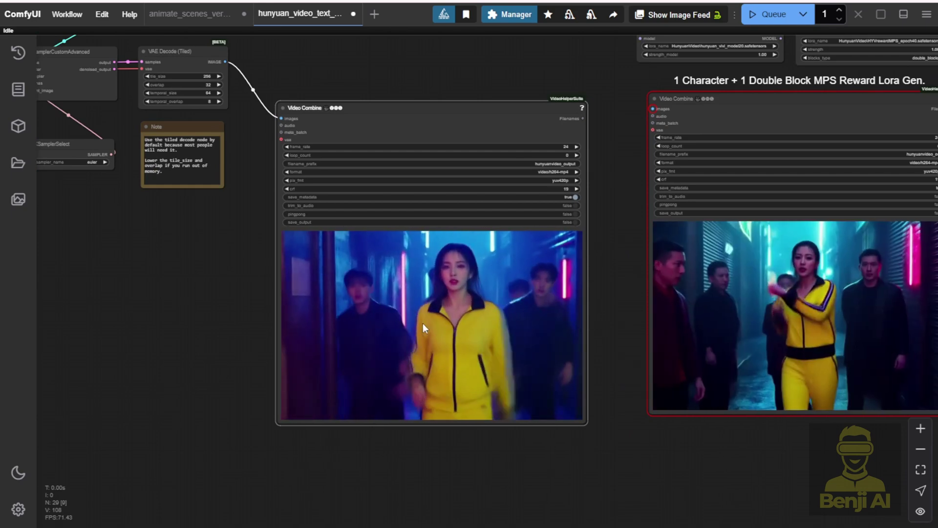
# Place a copy of the vivi LoraLoaderModelOnly just above the vivi-only generation's Video Combine node
pyautogui.scroll(-3, 173, 301)
pyautogui.moveTo(173, 301); pyautogui.dragTo(588, 478)
pyautogui.scroll(8, 280, 206)
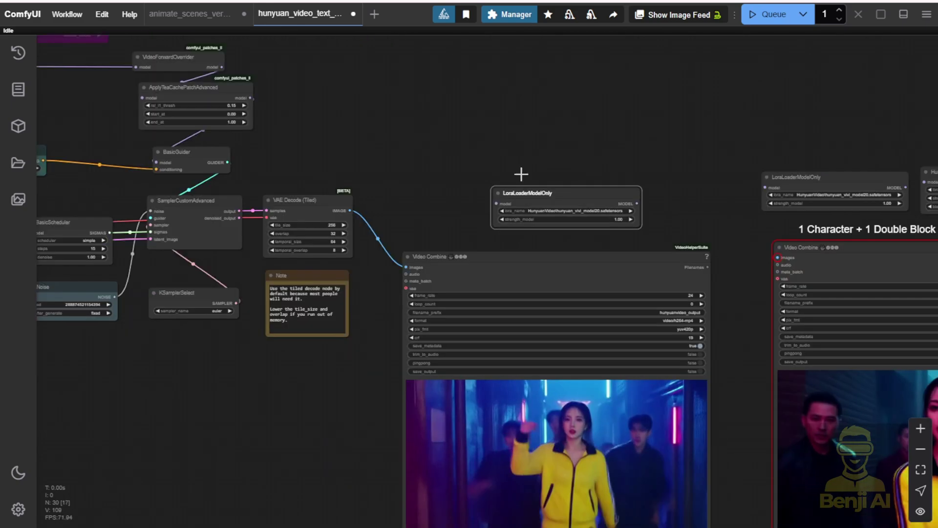
pyautogui.moveTo(538, 137); pyautogui.dragTo(346, 104)
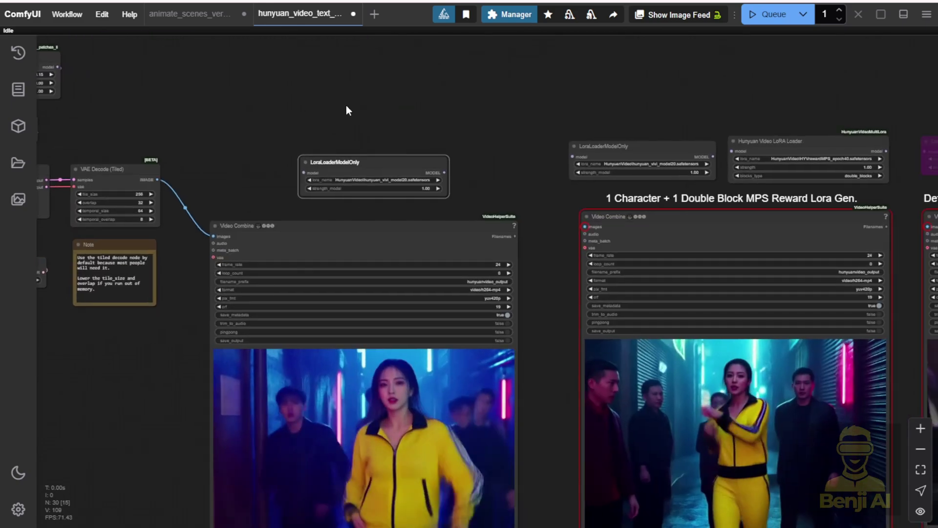
pyautogui.scroll(7, 360, 141)
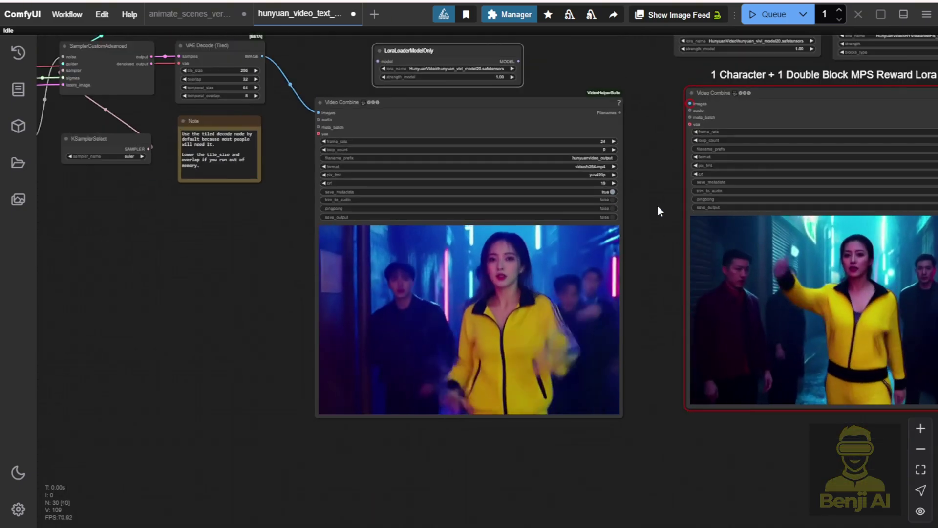
pyautogui.moveTo(658, 207); pyautogui.dragTo(661, 224)
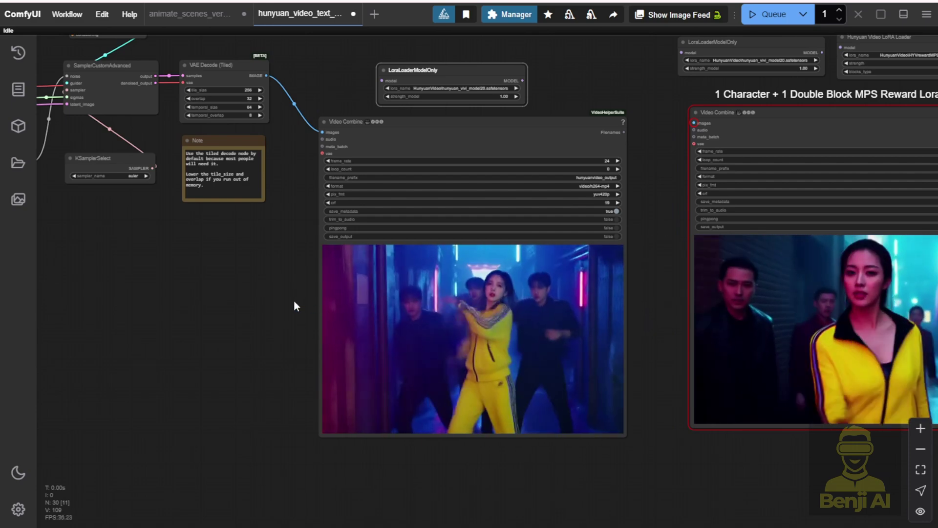
# Compare the character's motion and surroundings in the vivi-only preview with the double-block MPS reward generation's preview
pyautogui.moveTo(284, 303); pyautogui.dragTo(171, 287)
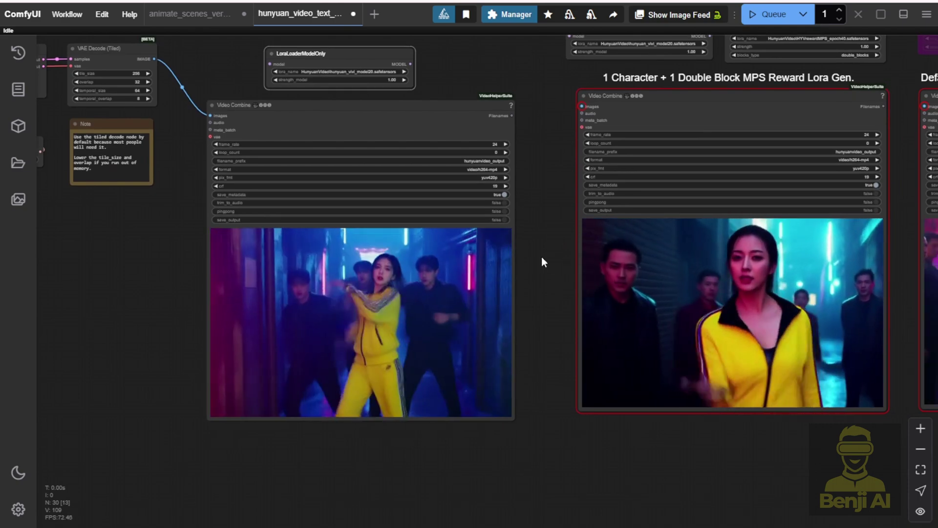
pyautogui.scroll(2, 542, 259)
pyautogui.scroll(1, 542, 256)
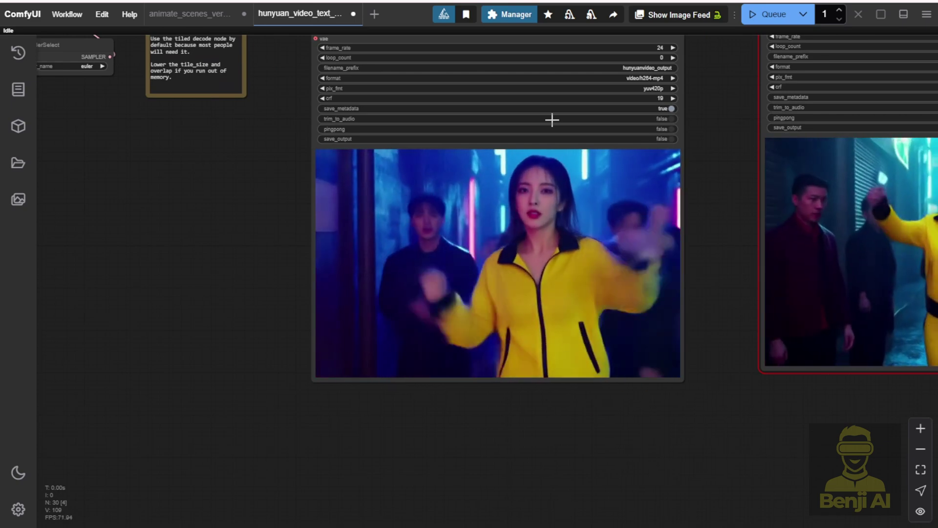
pyautogui.scroll(3, 435, 192)
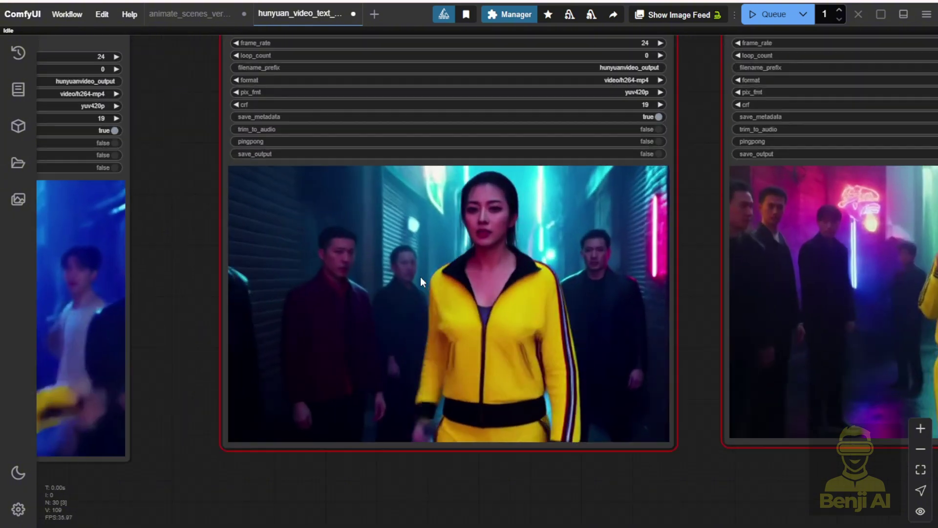
pyautogui.scroll(2, 420, 275)
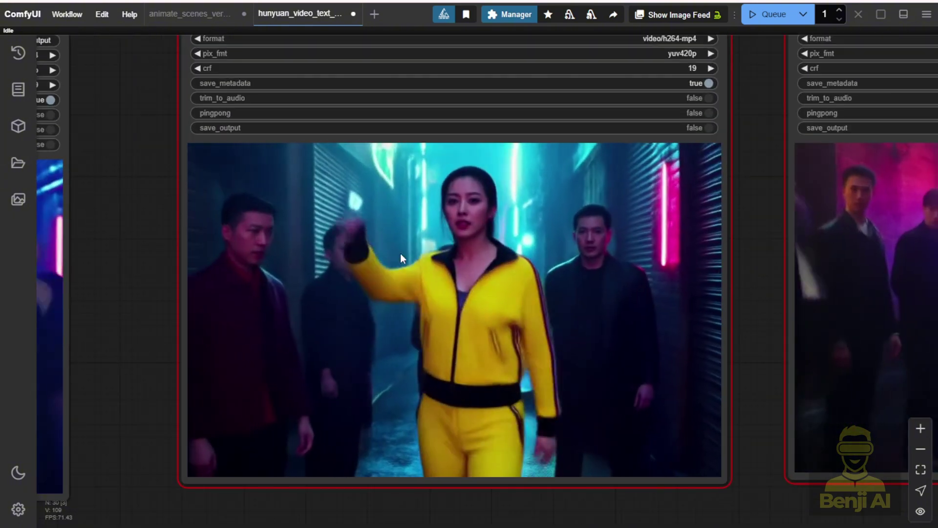
pyautogui.scroll(-2, 482, 231)
pyautogui.scroll(-3, 301, 269)
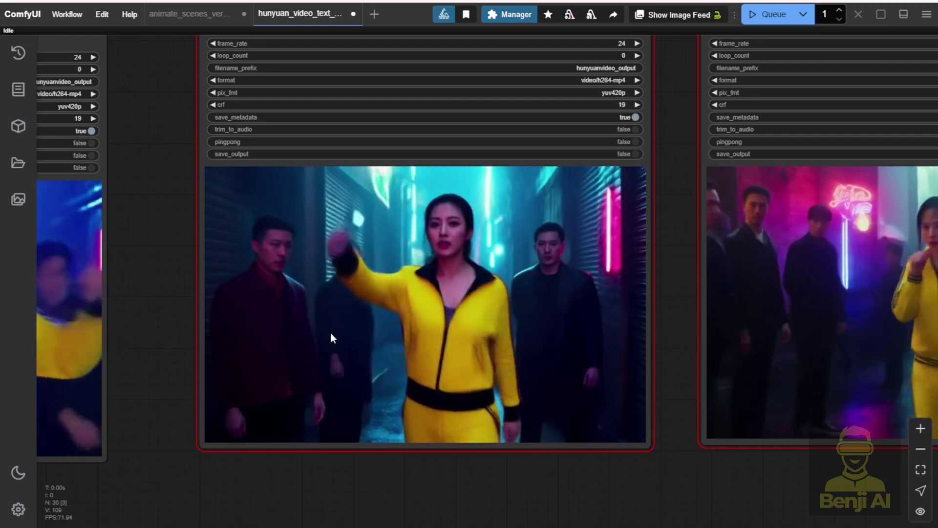
pyautogui.scroll(-3, 319, 327)
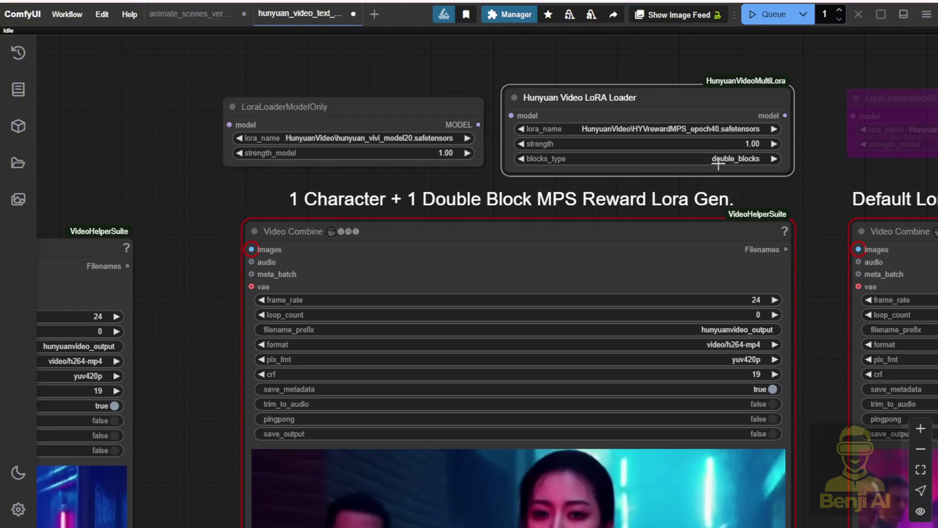
pyautogui.scroll(-5, 427, 222)
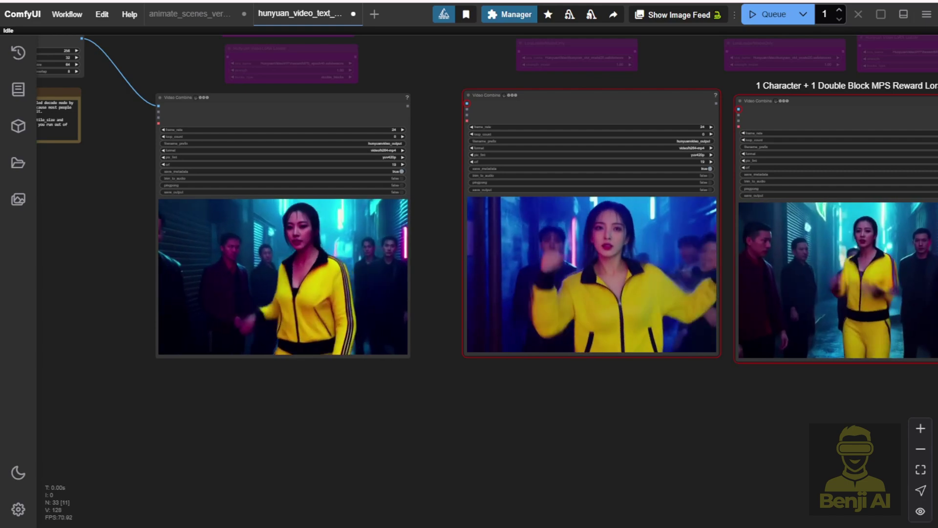
# Reposition the bypassed vivi Hunyuan Video LoRA Loader copy above the MPS reward loader copy over the newest generation
pyautogui.moveTo(269, 400); pyautogui.dragTo(497, 490)
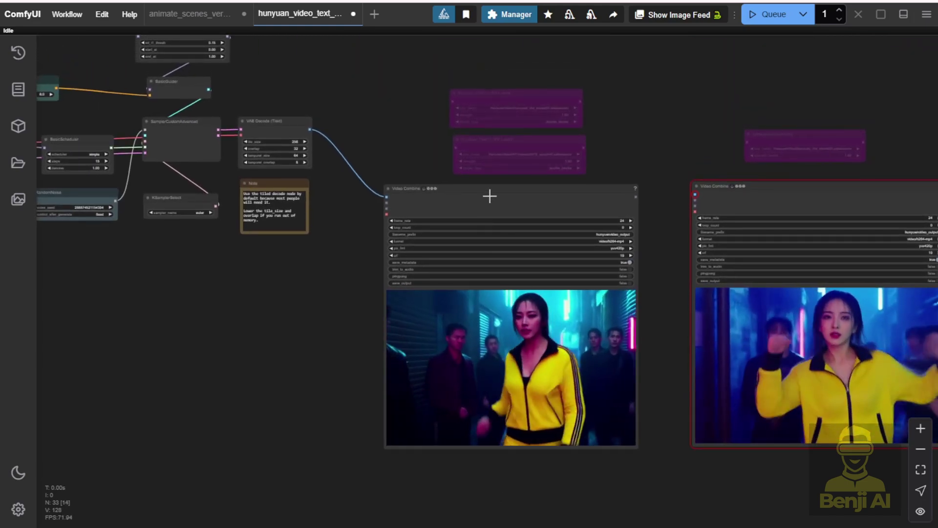
pyautogui.scroll(3, 576, 141)
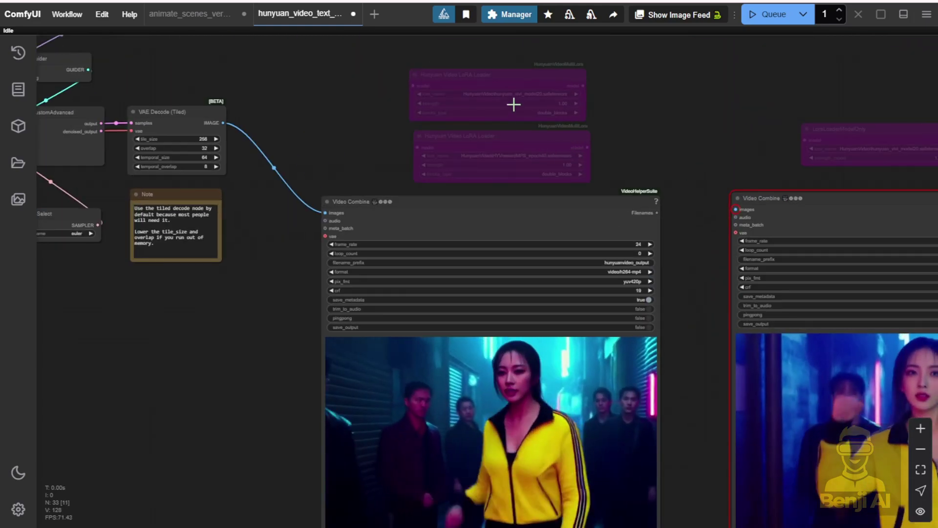
pyautogui.click(457, 78)
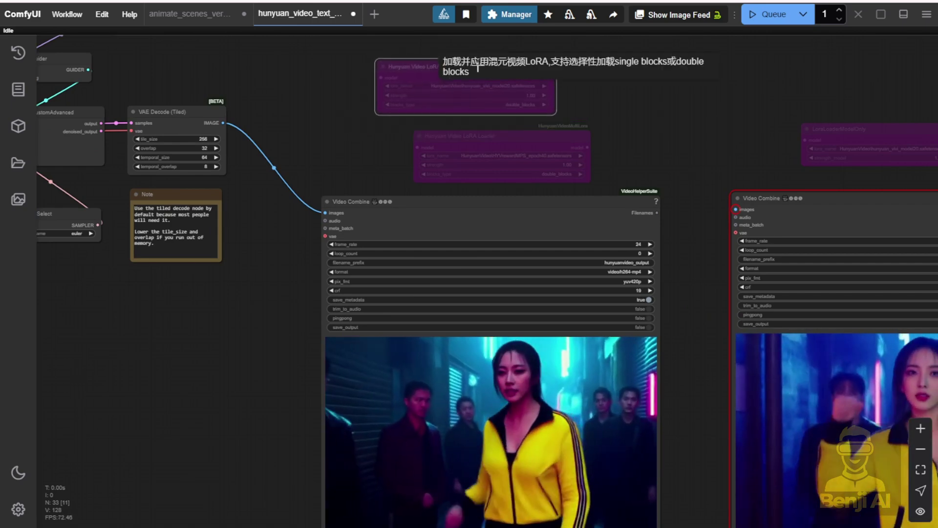
pyautogui.scroll(1, 567, 120)
pyautogui.scroll(3, 571, 119)
pyautogui.moveTo(621, 109); pyautogui.dragTo(647, 203)
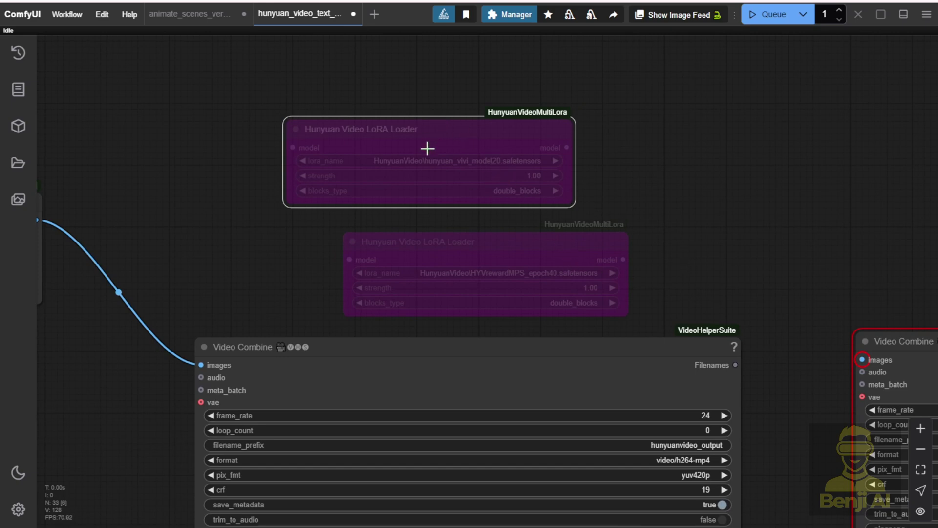
# Review the active LoRA loader chain and compare the newest generation's preview with the vivi-only, MPS reward and default loader results
pyautogui.scroll(-6, 256, 247)
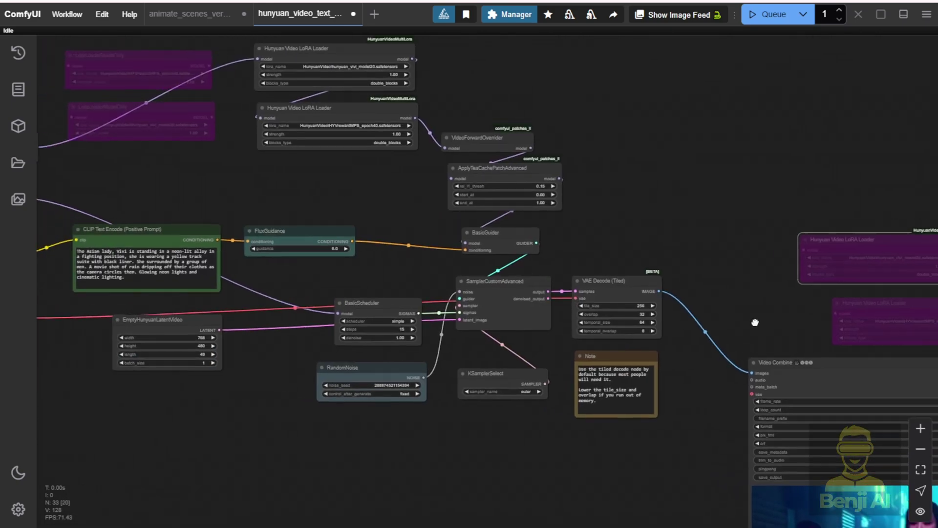
pyautogui.scroll(8, 467, 290)
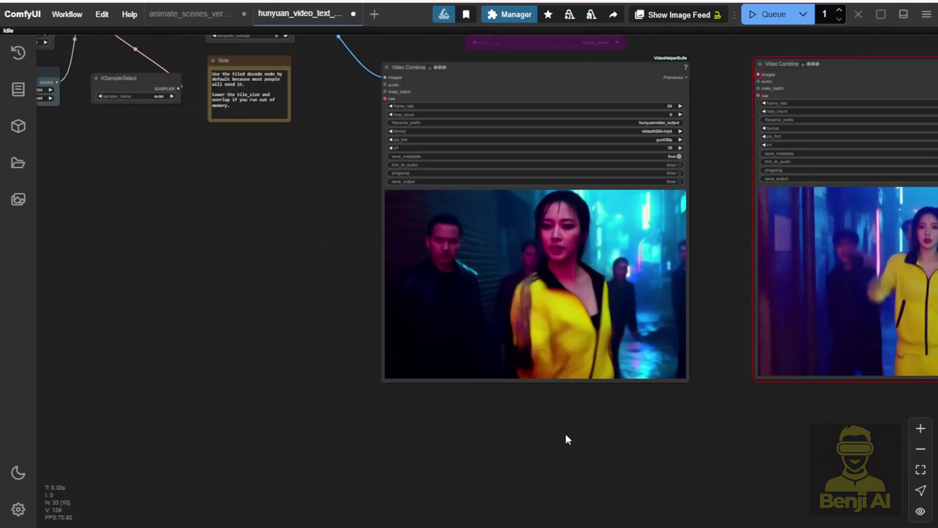
pyautogui.scroll(-2, 567, 435)
pyautogui.scroll(-2, 576, 441)
pyautogui.moveTo(578, 446); pyautogui.dragTo(385, 375)
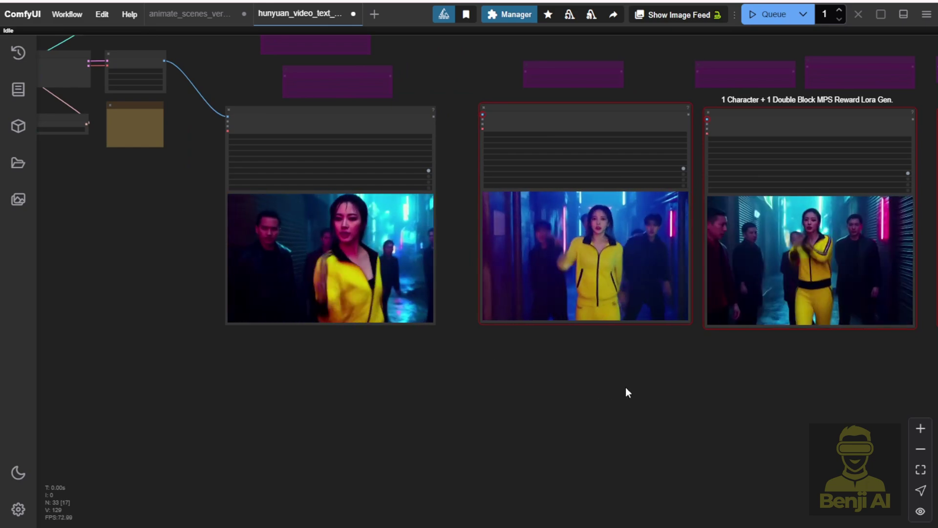
pyautogui.moveTo(658, 388); pyautogui.dragTo(619, 406)
pyautogui.moveTo(646, 365); pyautogui.dragTo(526, 438)
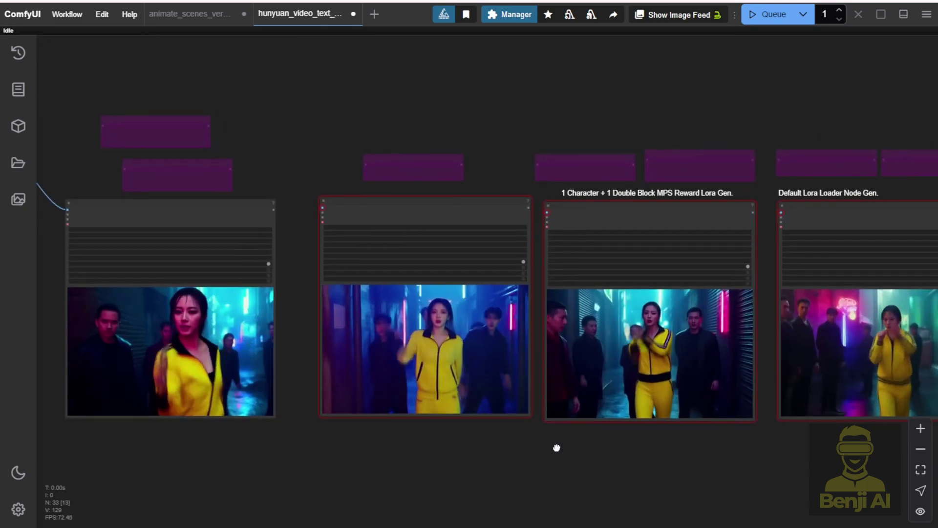
pyautogui.scroll(1, 660, 223)
pyautogui.scroll(7, 660, 223)
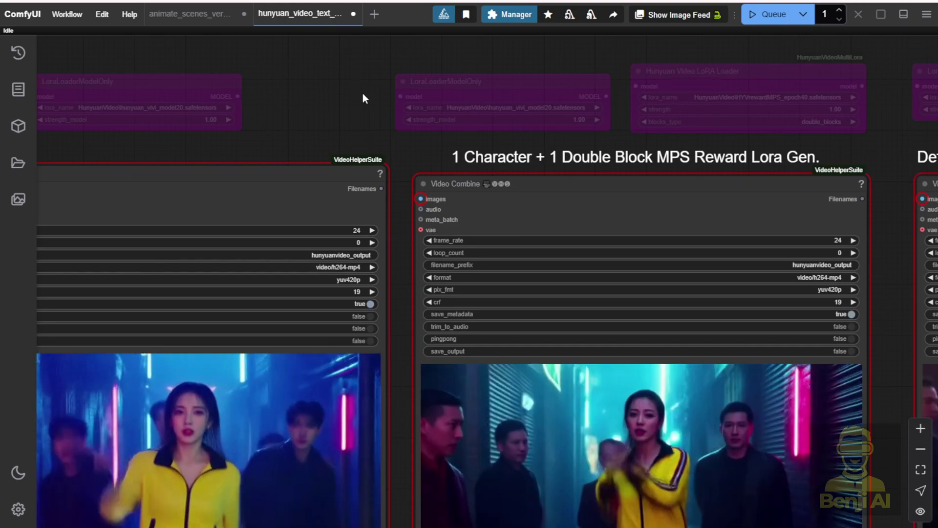
# Move the newest Video Combine and the double-block MPS reward generation, each with its LoRA nodes, side by side below the row
pyautogui.moveTo(362, 93); pyautogui.dragTo(315, 68)
pyautogui.scroll(-2, 500, 181)
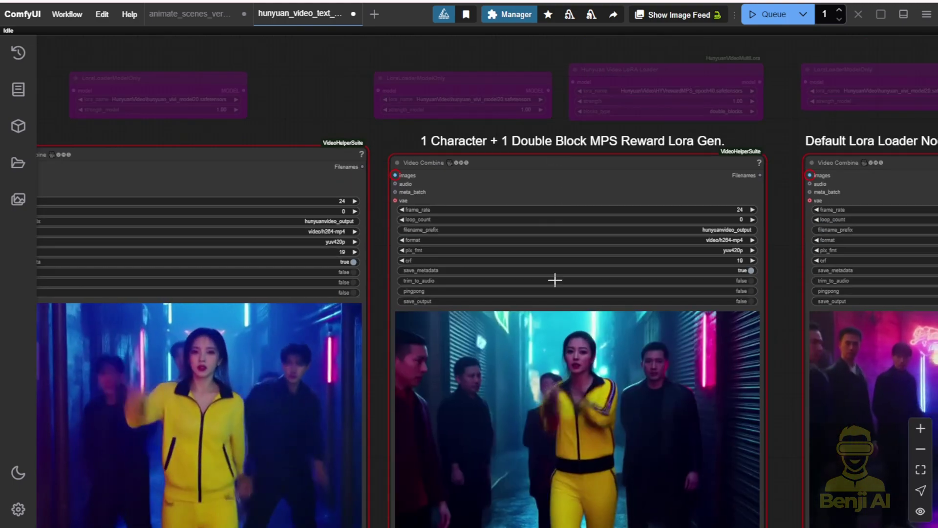
pyautogui.scroll(-10, 418, 142)
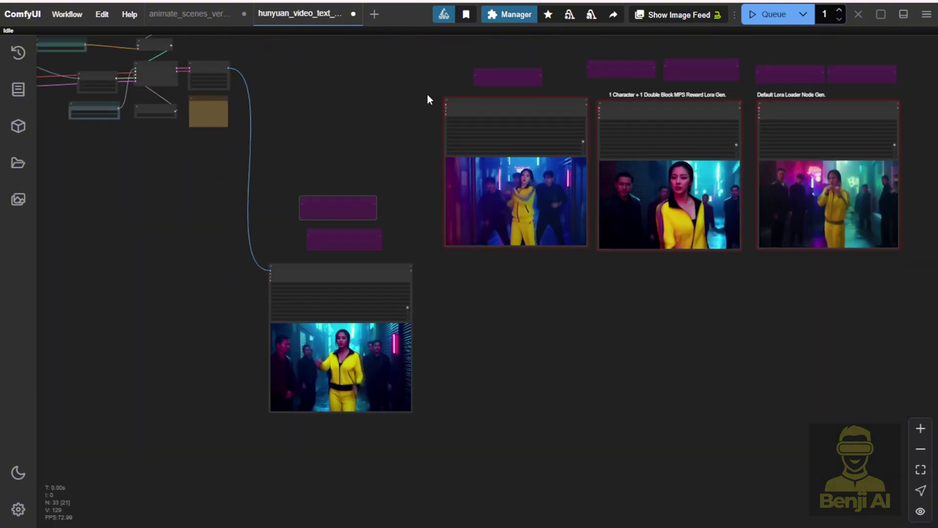
pyautogui.scroll(7, 616, 48)
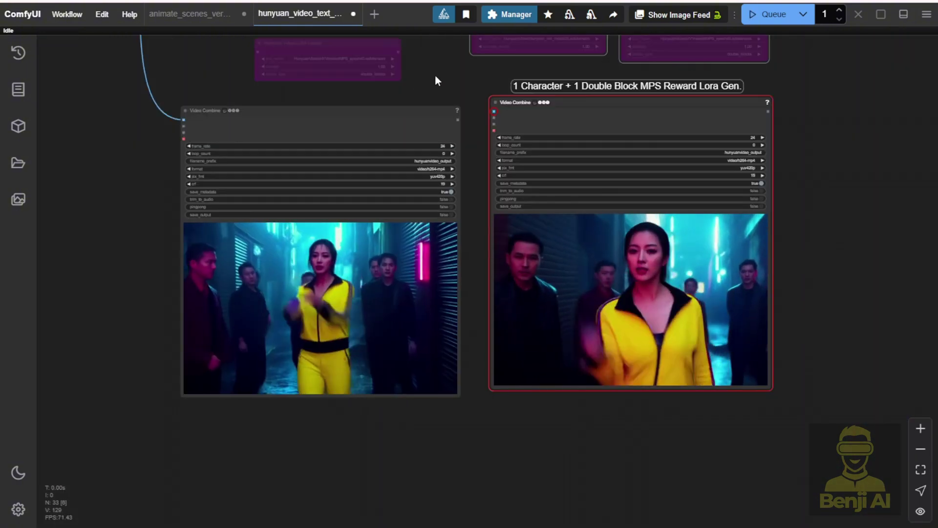
pyautogui.moveTo(435, 76); pyautogui.dragTo(400, 141)
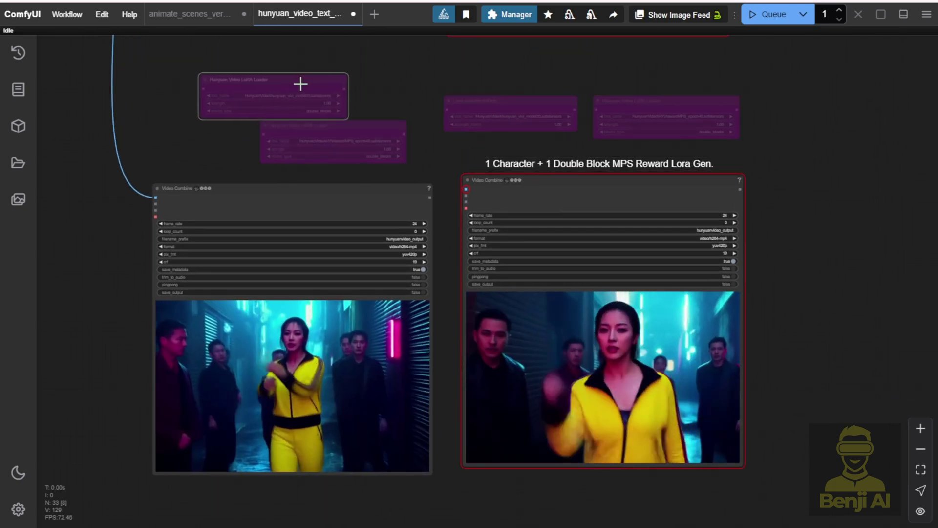
# Align the vivi and MPS reward Hunyuan Video LoRA Loader copies side by side just above the newest generation's Video Combine
pyautogui.scroll(3, 331, 79)
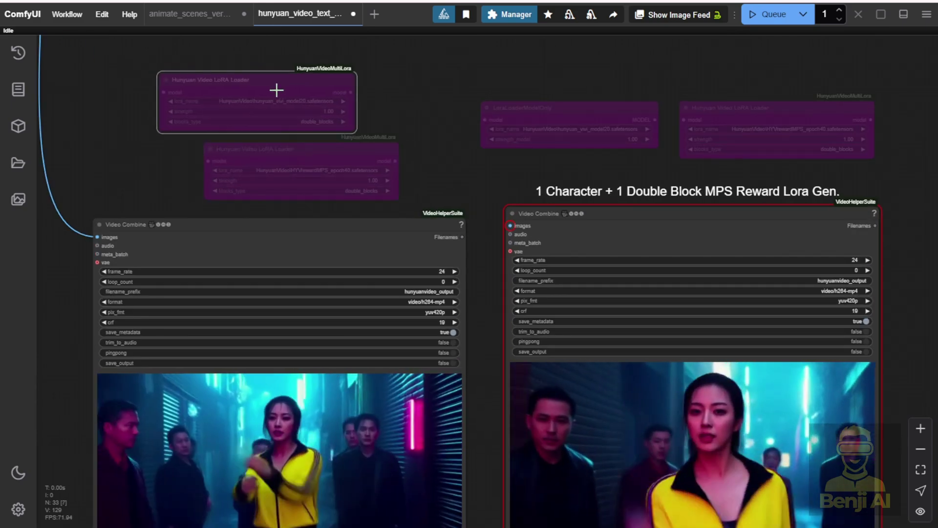
pyautogui.moveTo(444, 188); pyautogui.dragTo(597, 136)
pyautogui.scroll(-1, 427, 122)
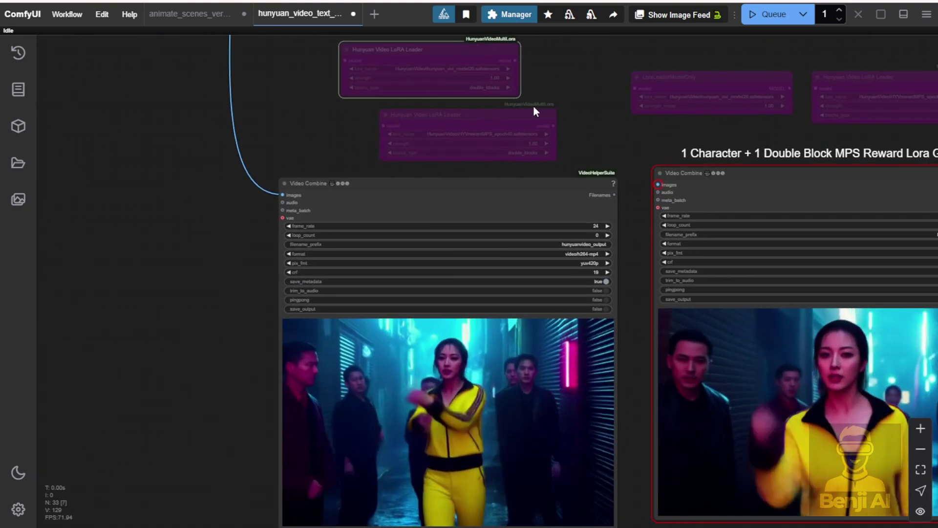
pyautogui.moveTo(419, 60); pyautogui.dragTo(270, 126)
pyautogui.moveTo(425, 120); pyautogui.dragTo(460, 118)
pyautogui.moveTo(336, 116); pyautogui.dragTo(372, 112)
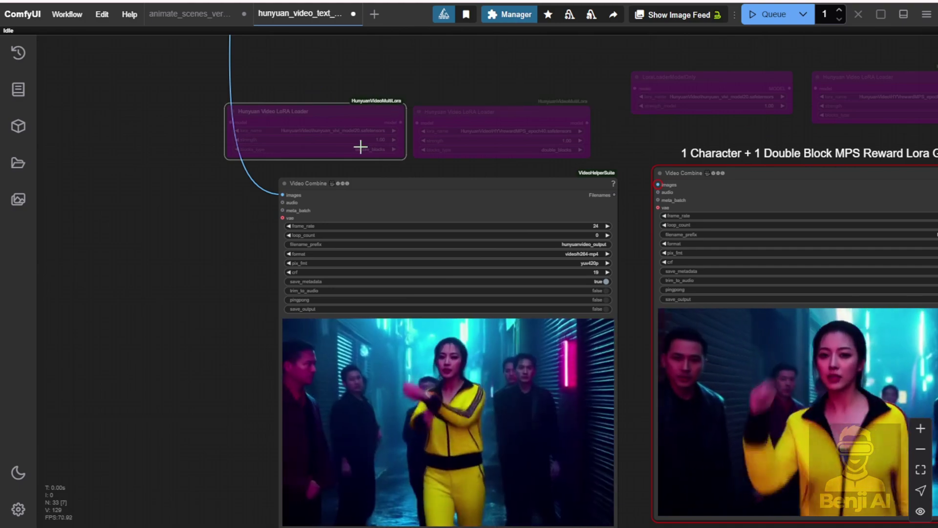
# Open the newest generation's preview video on its own, pause it and scrub through the character's arm motion
pyautogui.scroll(3, 365, 146)
pyautogui.scroll(3, 357, 76)
pyautogui.scroll(-5, 356, 77)
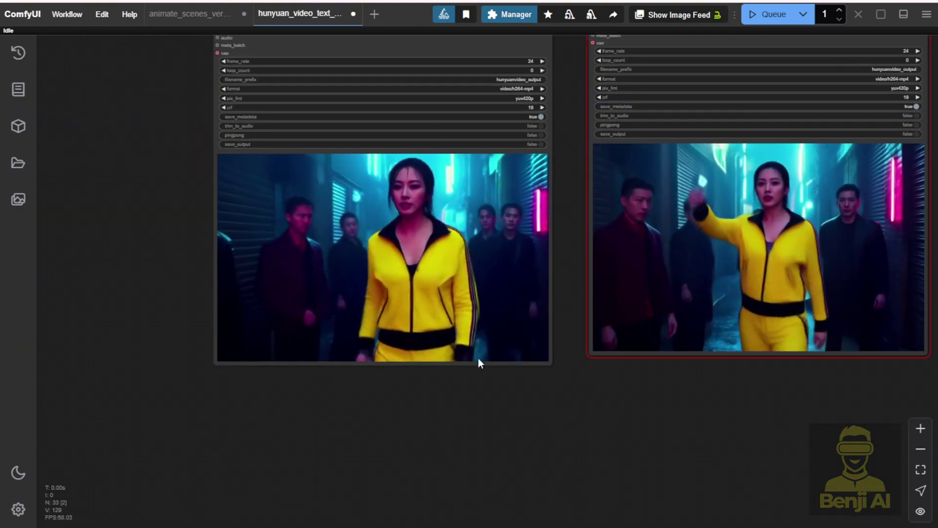
pyautogui.moveTo(555, 410); pyautogui.dragTo(464, 482)
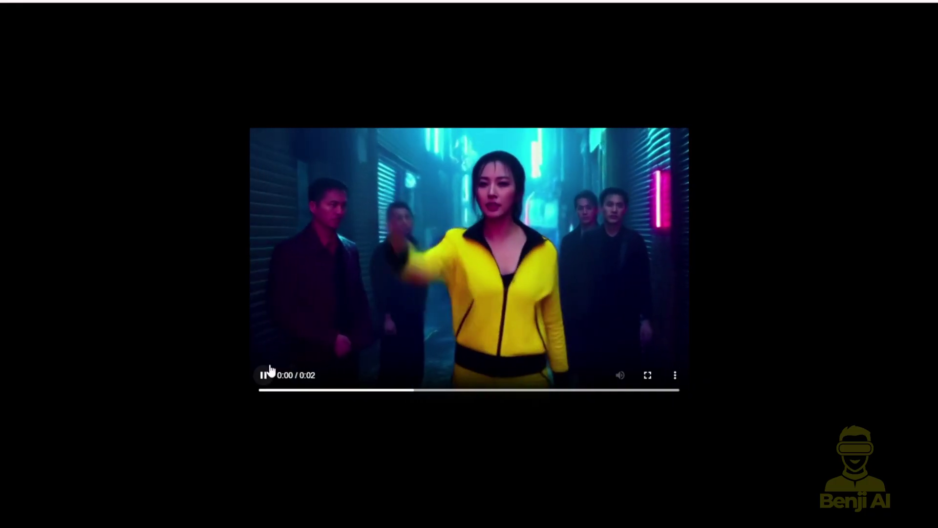
pyautogui.click(267, 374)
pyautogui.click(289, 391)
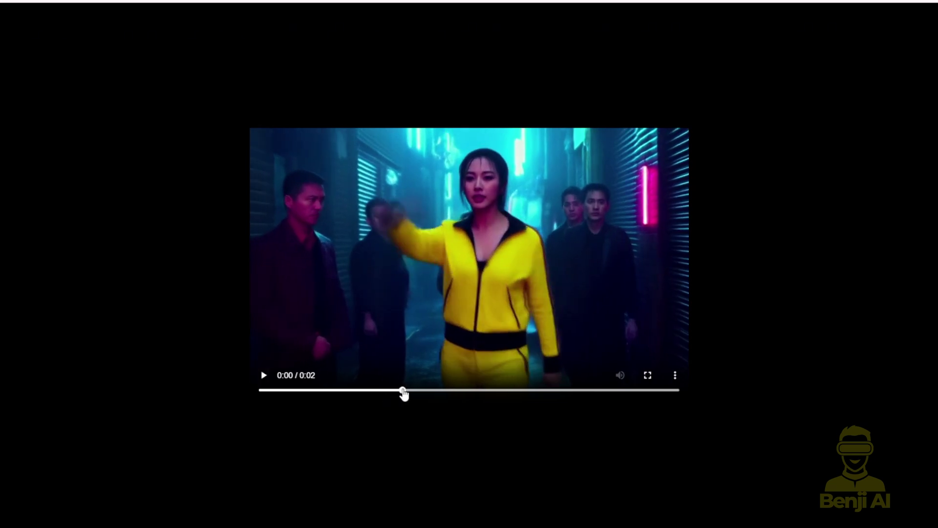
pyautogui.moveTo(417, 391); pyautogui.dragTo(480, 391)
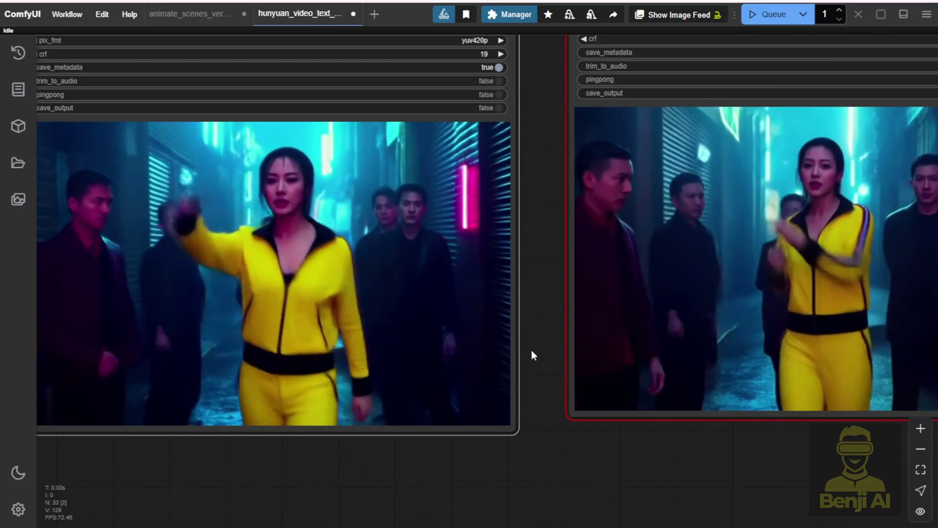
# Examine the vivi LoraLoaderModelOnly and MPS reward loader copies together with the double-block MPS reward generation's preview
pyautogui.scroll(-3, 531, 351)
pyautogui.moveTo(565, 450); pyautogui.dragTo(316, 456)
pyautogui.moveTo(716, 159); pyautogui.dragTo(702, 264)
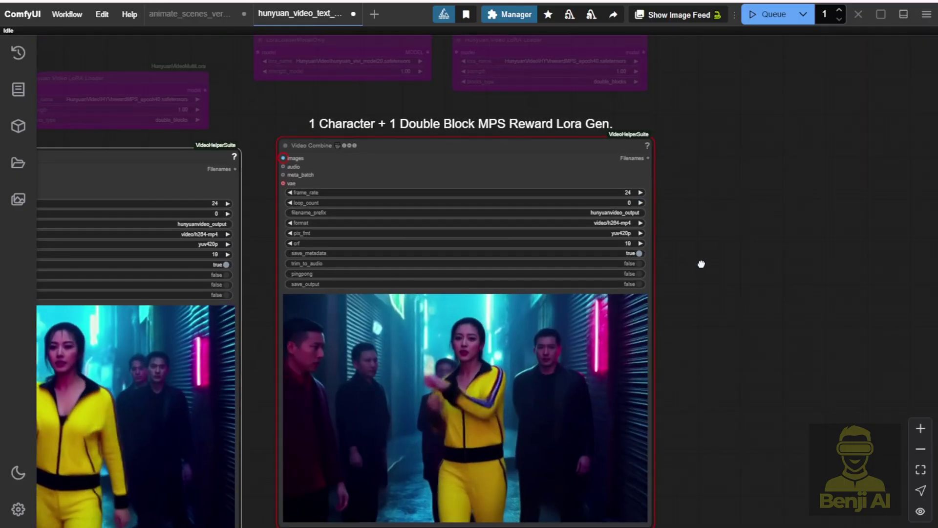
pyautogui.scroll(-2, 670, 200)
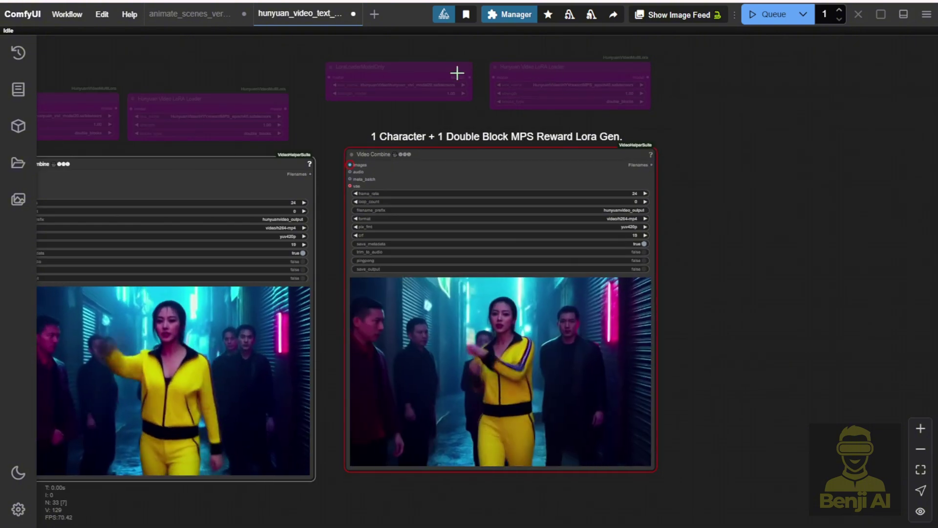
pyautogui.click(464, 83)
pyautogui.scroll(1, 560, 109)
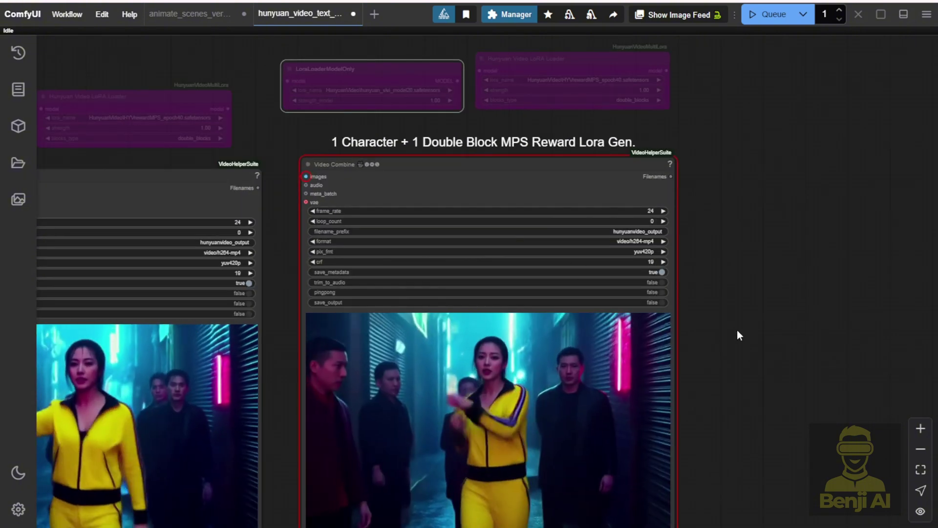
pyautogui.moveTo(737, 331); pyautogui.dragTo(673, 273)
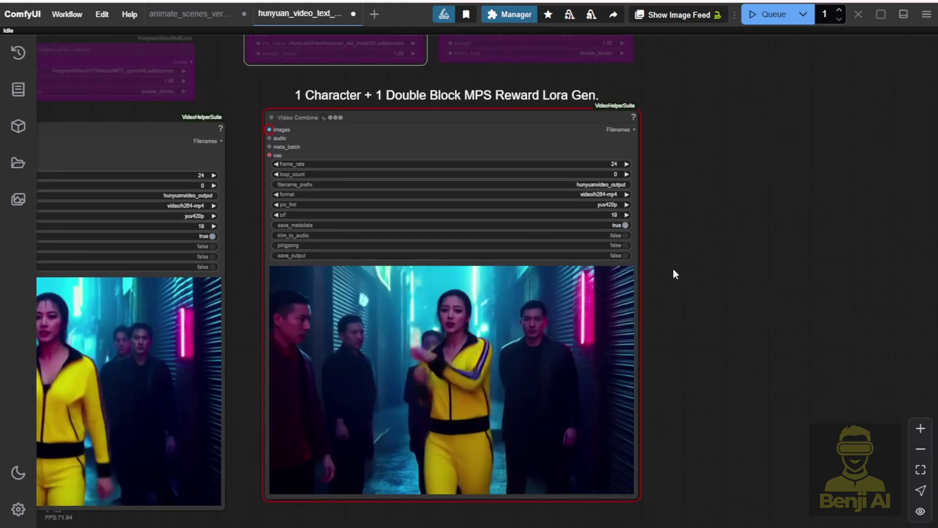
# Open the double-block MPS reward generation's preview on its own, scrub its opening frames and play it through
pyautogui.rightClick(543, 319)
pyautogui.click(560, 140)
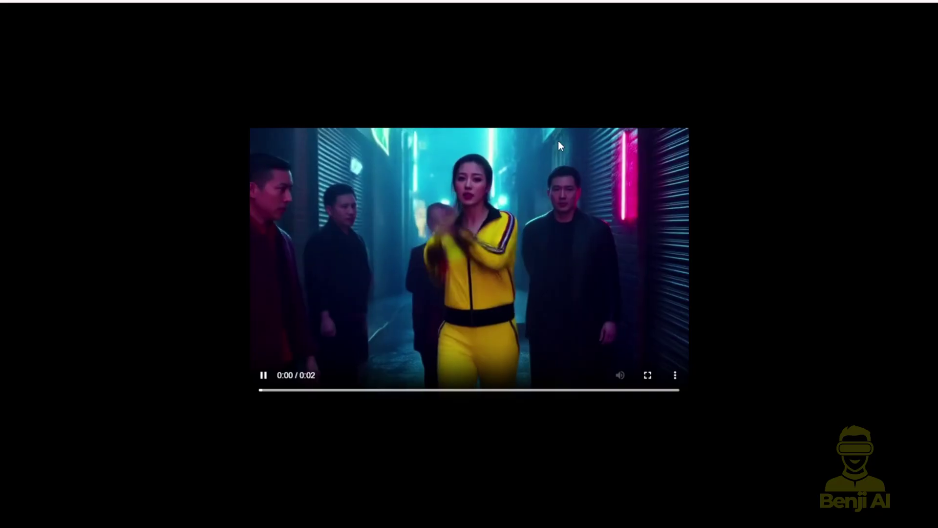
pyautogui.click(284, 390)
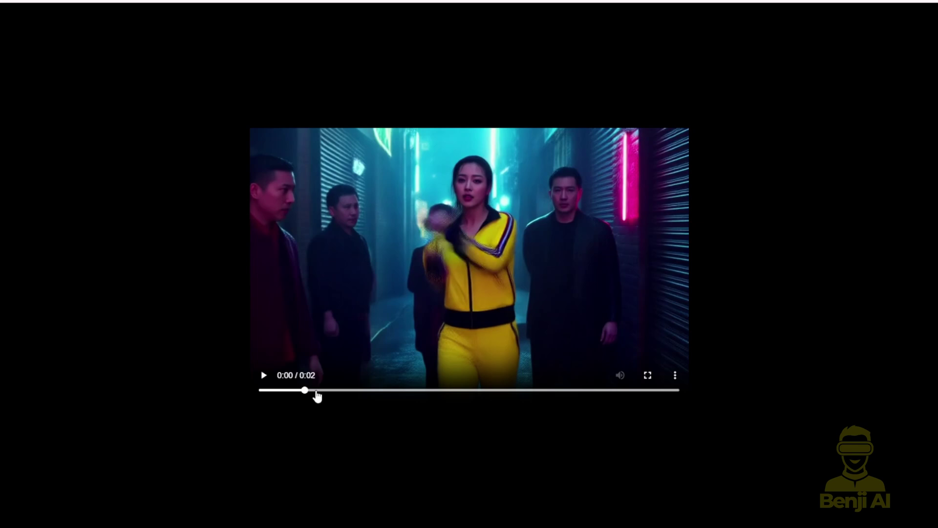
pyautogui.click(316, 391)
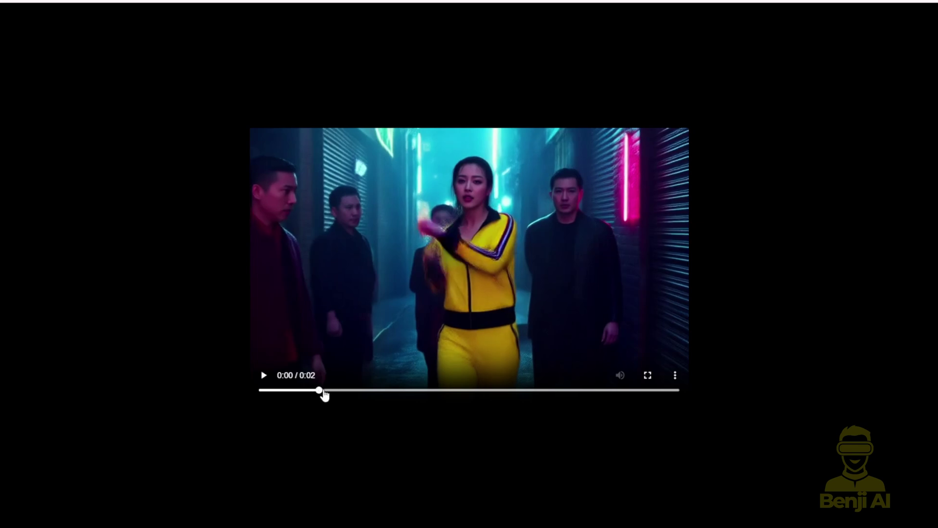
pyautogui.click(264, 378)
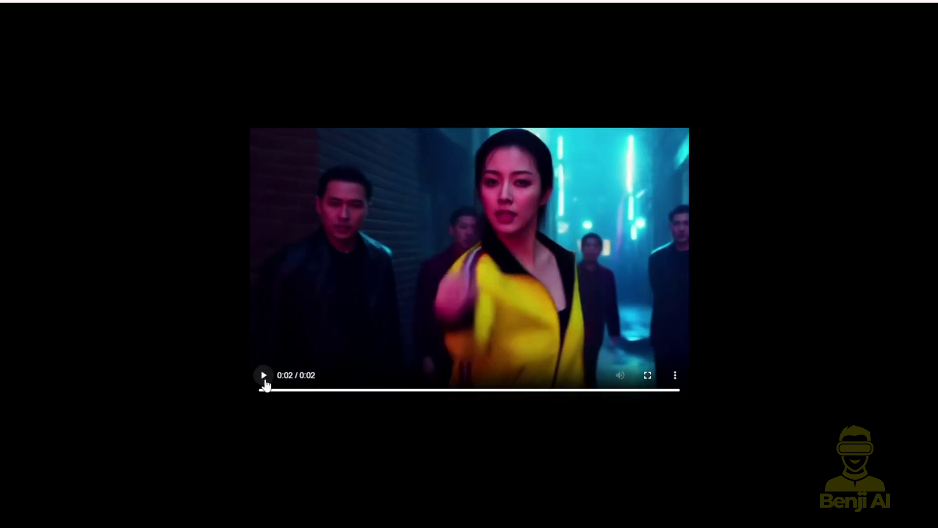
pyautogui.click(264, 377)
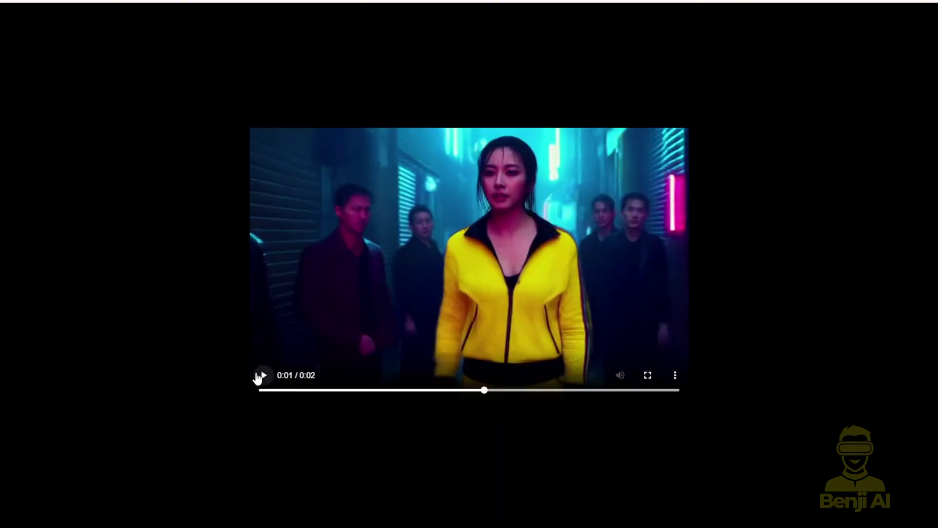
# Replay the double-block MPS reward preview and shift the newest generation's Video Combine to line up beneath its two Hunyuan Video LoRA Loader copies
pyautogui.click(259, 376)
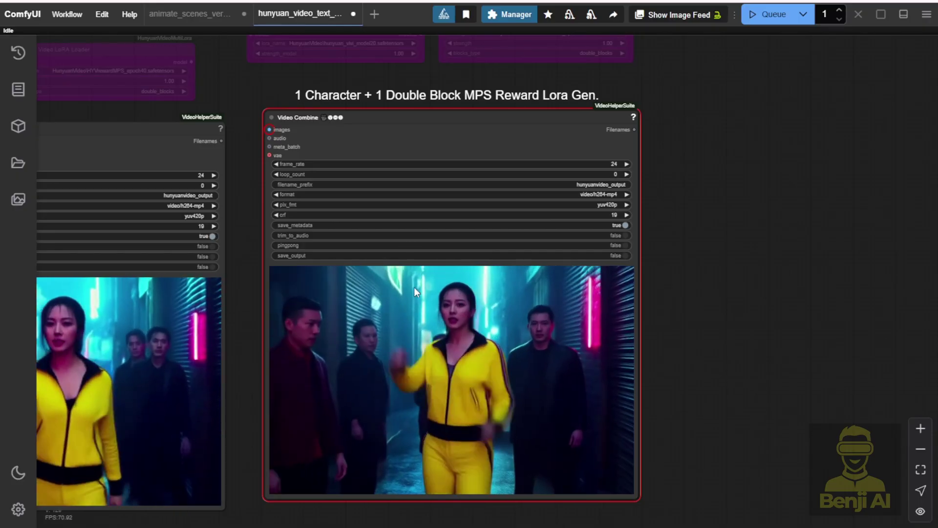
pyautogui.moveTo(703, 338); pyautogui.dragTo(923, 236)
pyautogui.moveTo(481, 458); pyautogui.dragTo(507, 505)
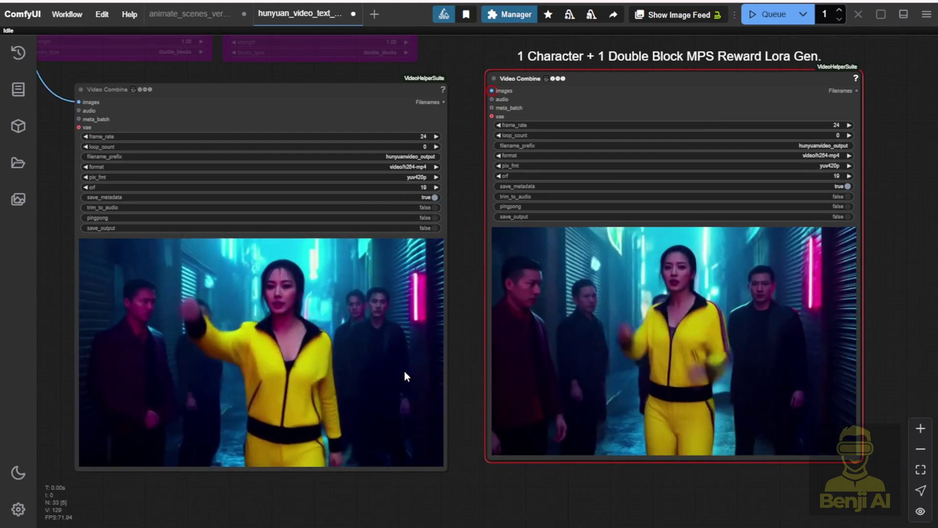
pyautogui.scroll(-2, 405, 370)
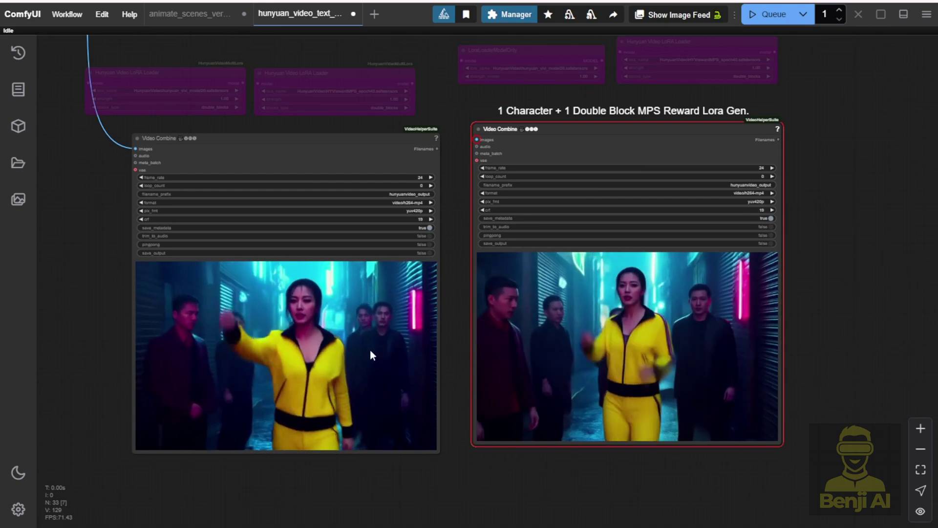
pyautogui.moveTo(173, 139); pyautogui.dragTo(135, 137)
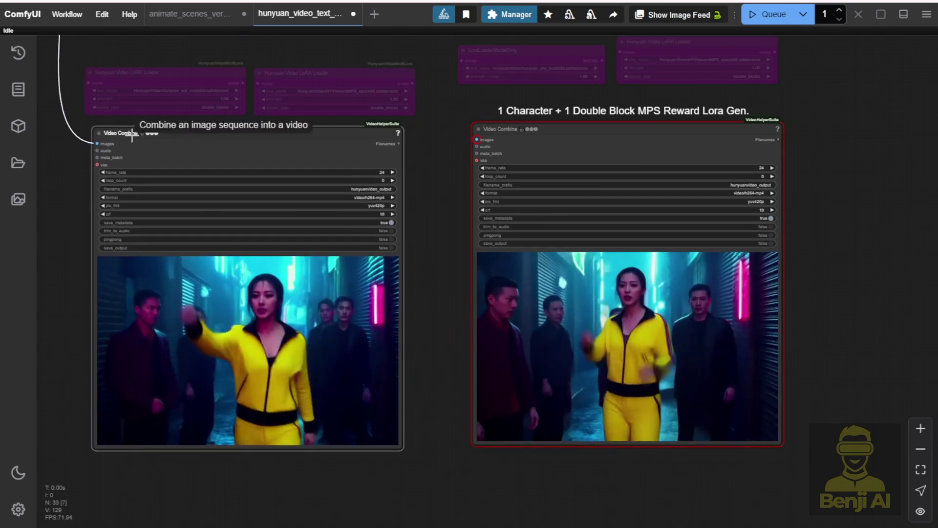
# Compare the newest all-double-block generation's preview with the neighbouring 1 Character + 1 Double Block MPS Reward Lora Gen. preview, checking the arm motion
pyautogui.moveTo(81, 193); pyautogui.dragTo(133, 244)
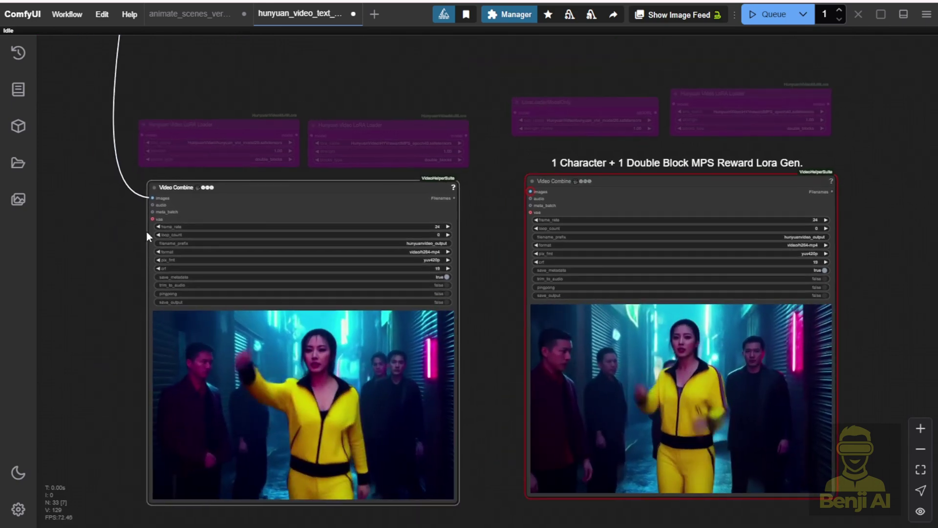
pyautogui.scroll(5, 250, 182)
pyautogui.moveTo(630, 325); pyautogui.dragTo(625, 122)
pyautogui.scroll(-2, 608, 185)
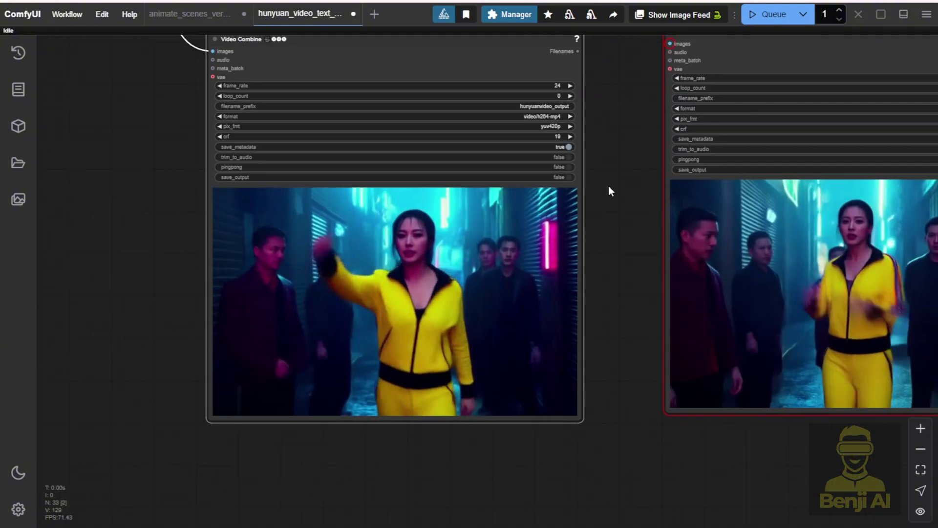
pyautogui.moveTo(609, 189); pyautogui.dragTo(585, 200)
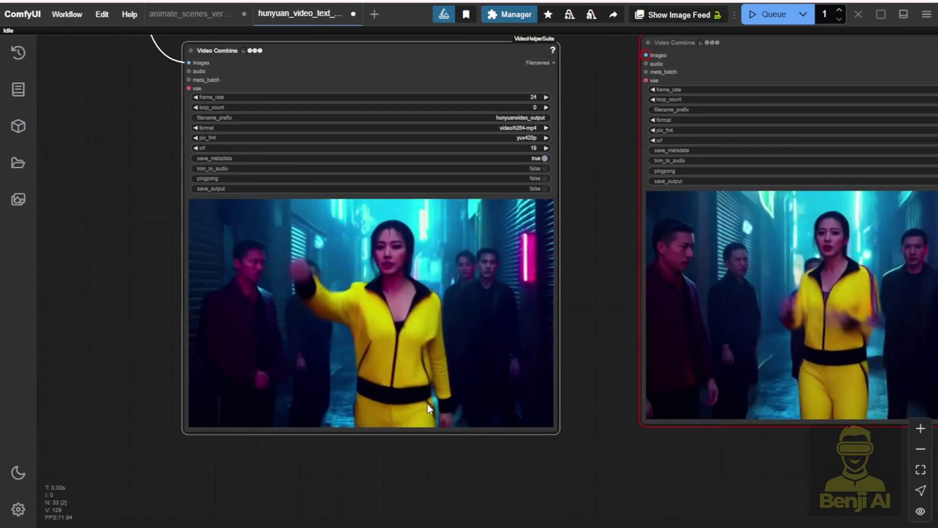
pyautogui.moveTo(506, 489); pyautogui.dragTo(408, 500)
pyautogui.scroll(-5, 442, 306)
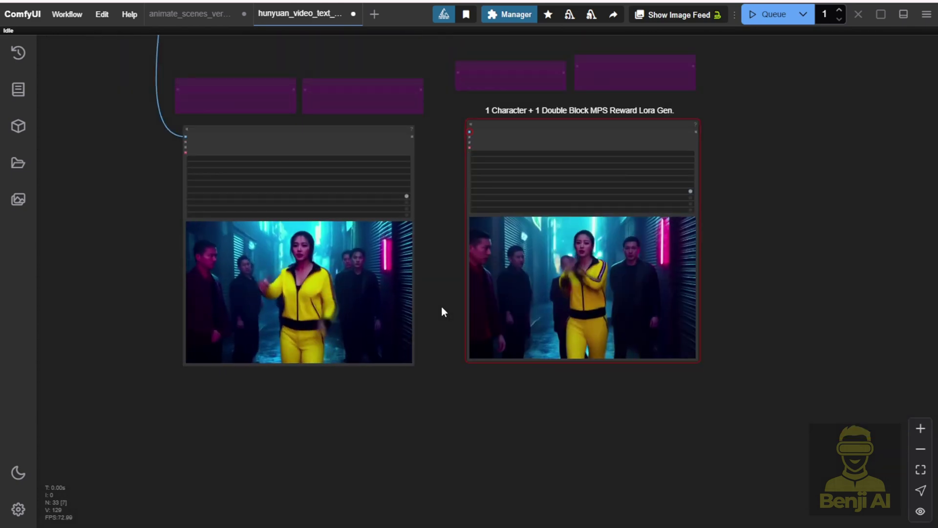
pyautogui.scroll(-2, 441, 306)
pyautogui.scroll(-1, 441, 306)
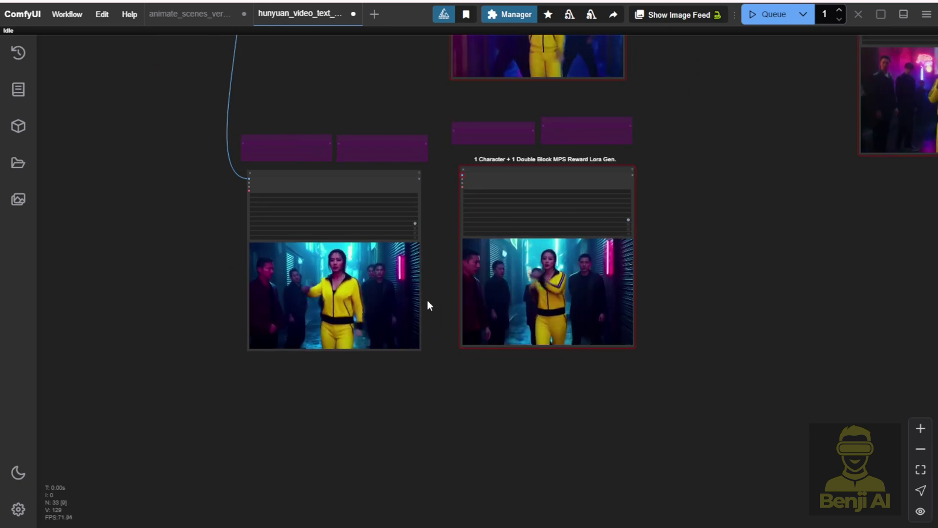
# Look over the HYVReward model files on Hugging Face and return to the ComfyUI workflow
pyautogui.moveTo(379, 102); pyautogui.dragTo(372, 268)
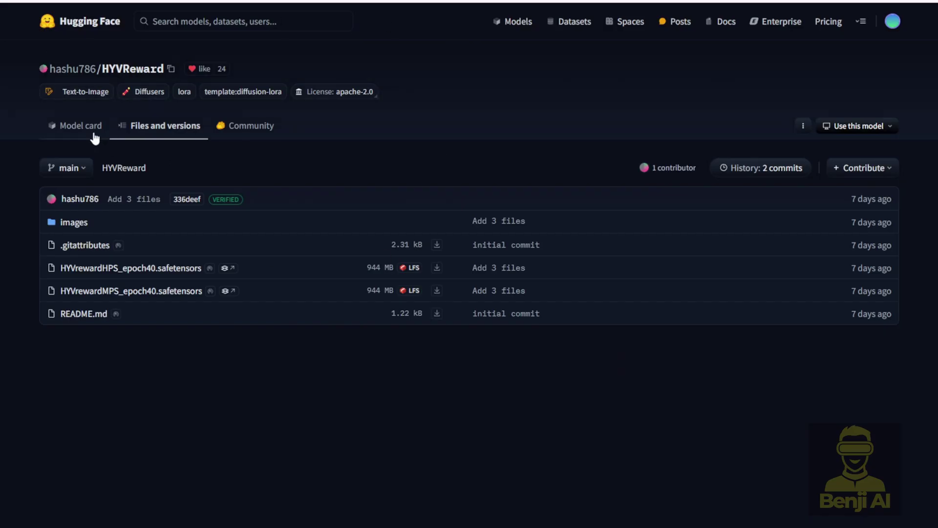
pyautogui.hotkey('alt', 'Left')
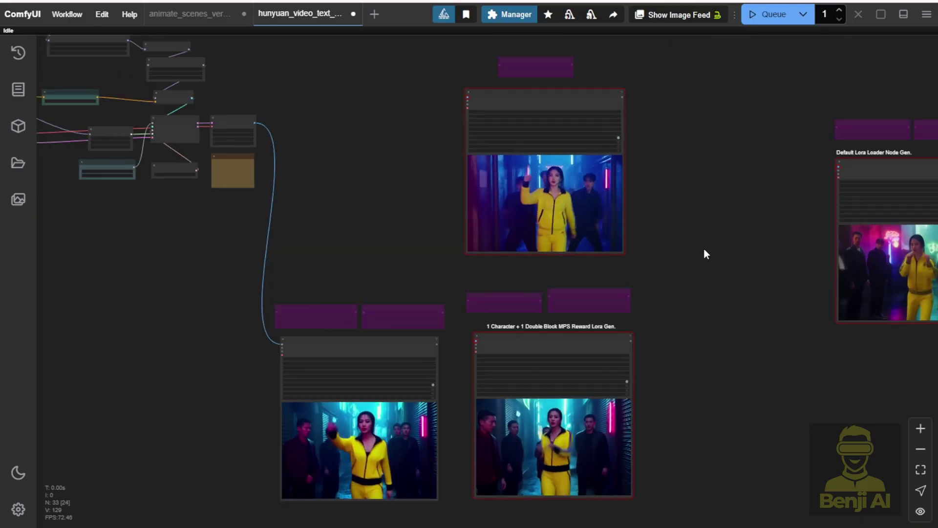
# Select the Default Lora Loader Node Gen. group, including its two LoRA loader copies, title and Video Combine
pyautogui.moveTo(703, 252); pyautogui.dragTo(457, 295)
pyautogui.moveTo(573, 172); pyautogui.dragTo(717, 251)
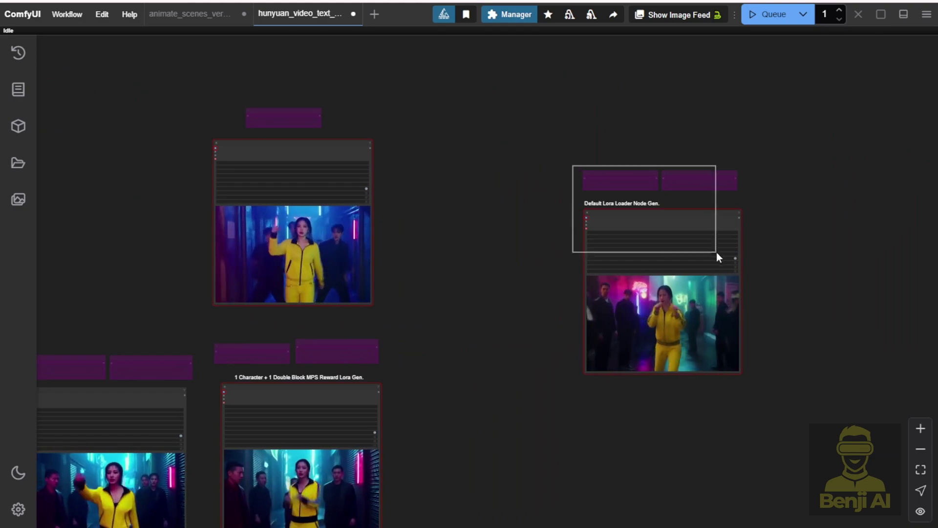